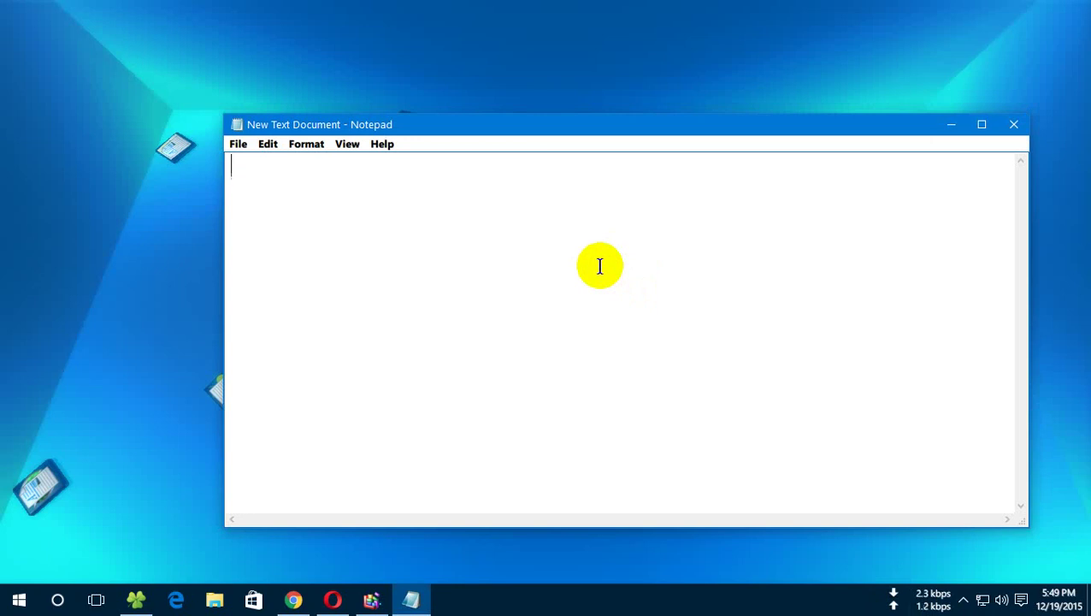
Step: Enter "Windows 10 Most user face this Problem Blue and Restart Problem" as the first line of the empty text document
type("WWindows ")
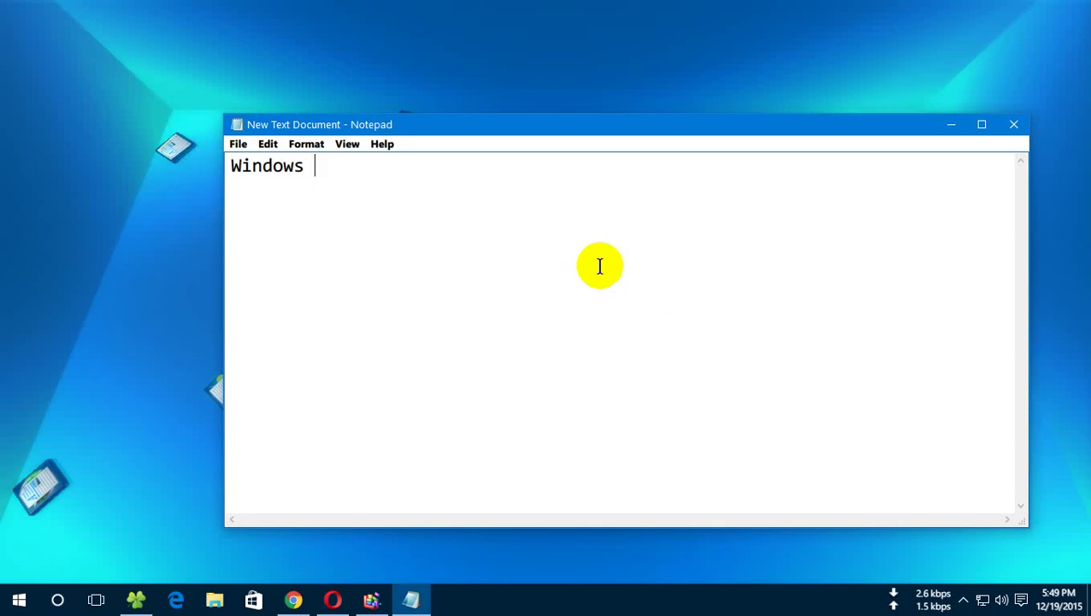
type("10 Most")
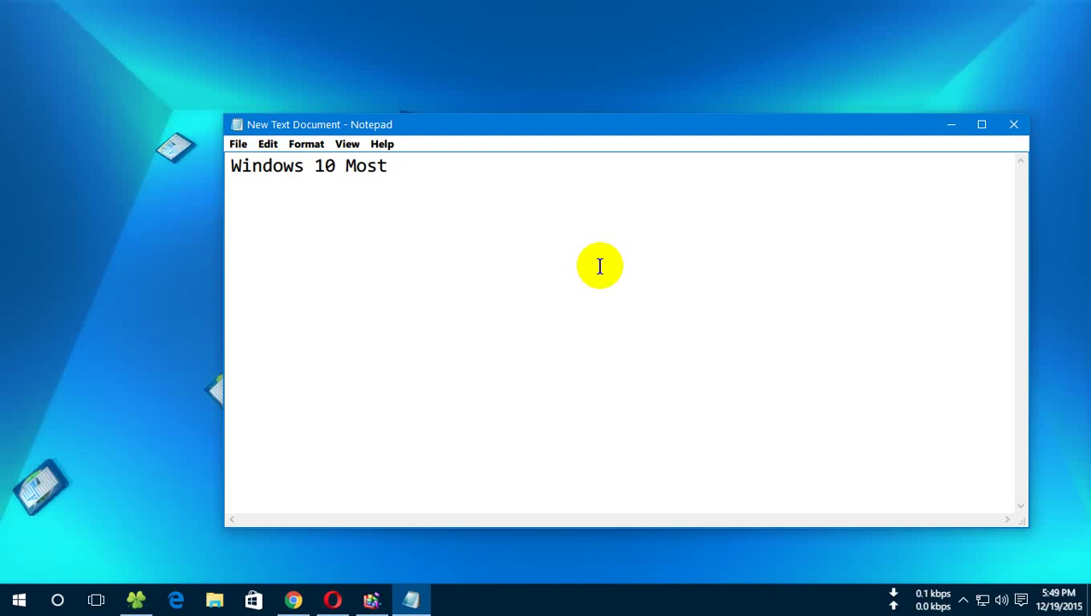
type("user fac")
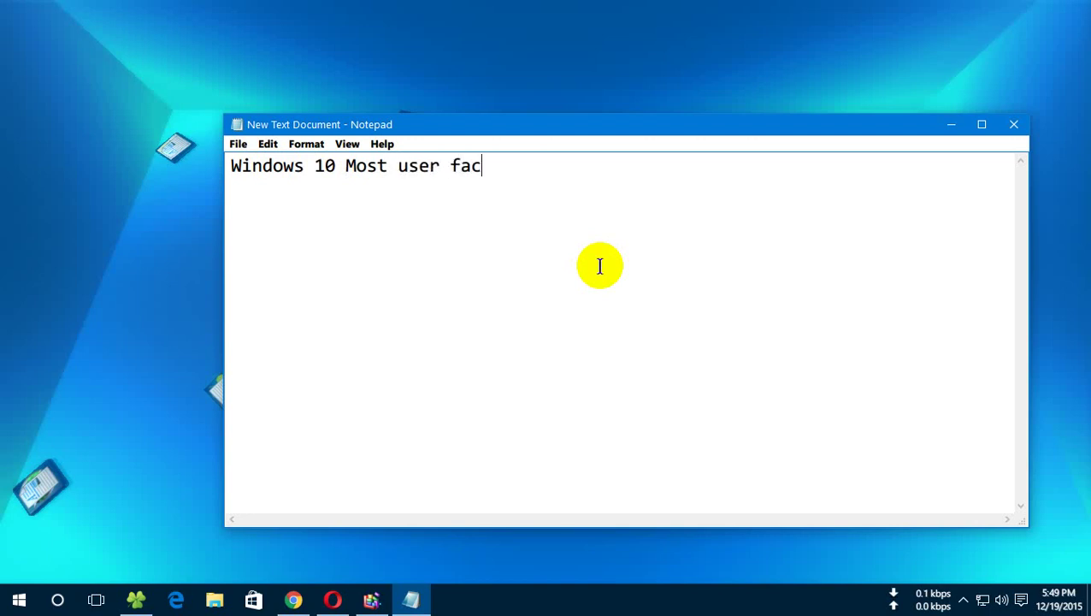
type("e this Prog")
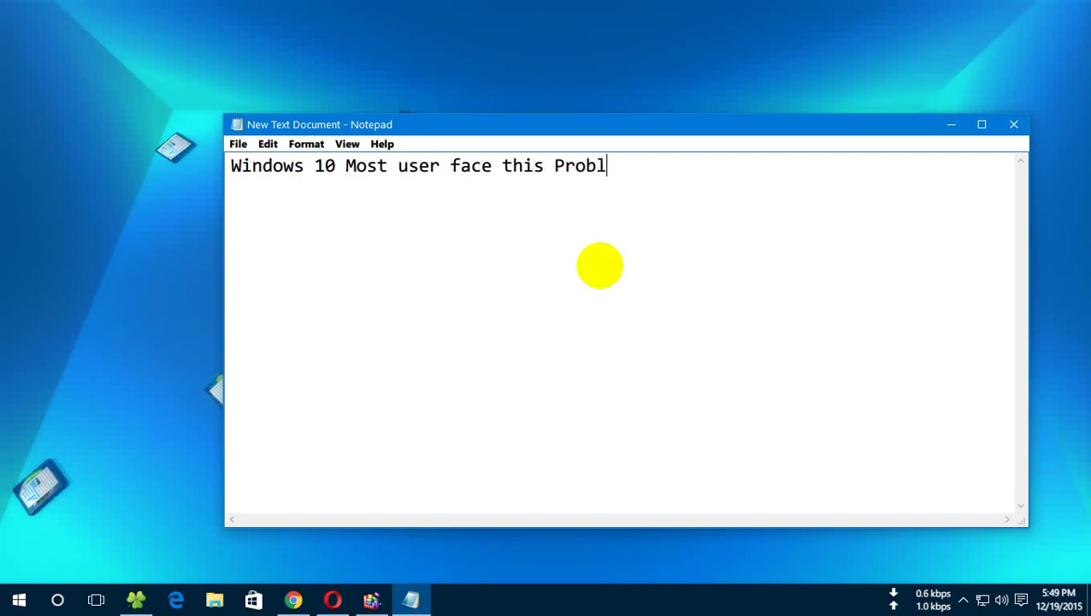
type("lem Blue and Re")
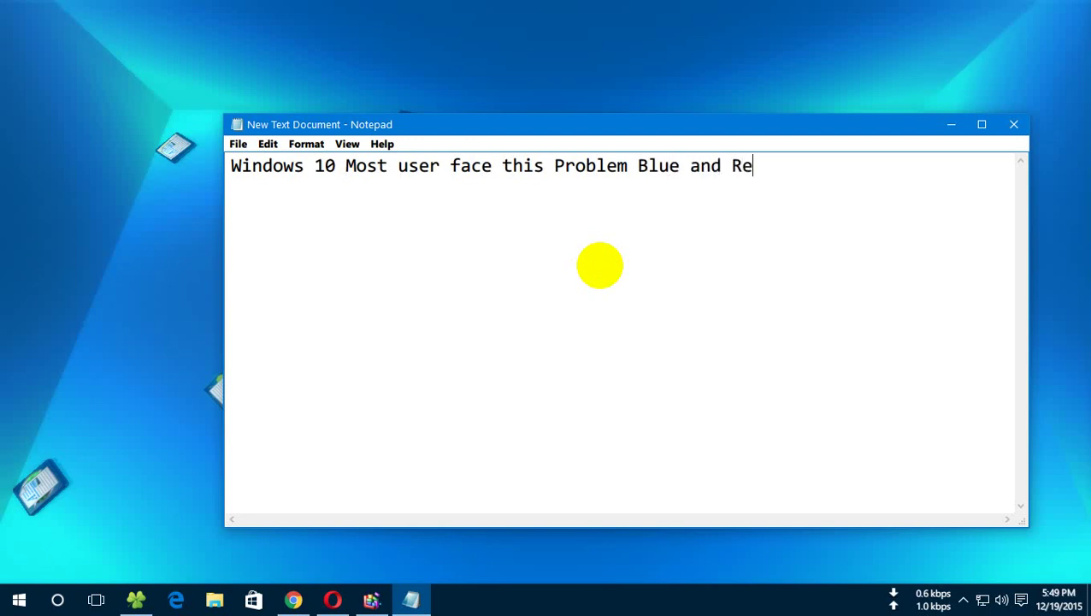
type("start")
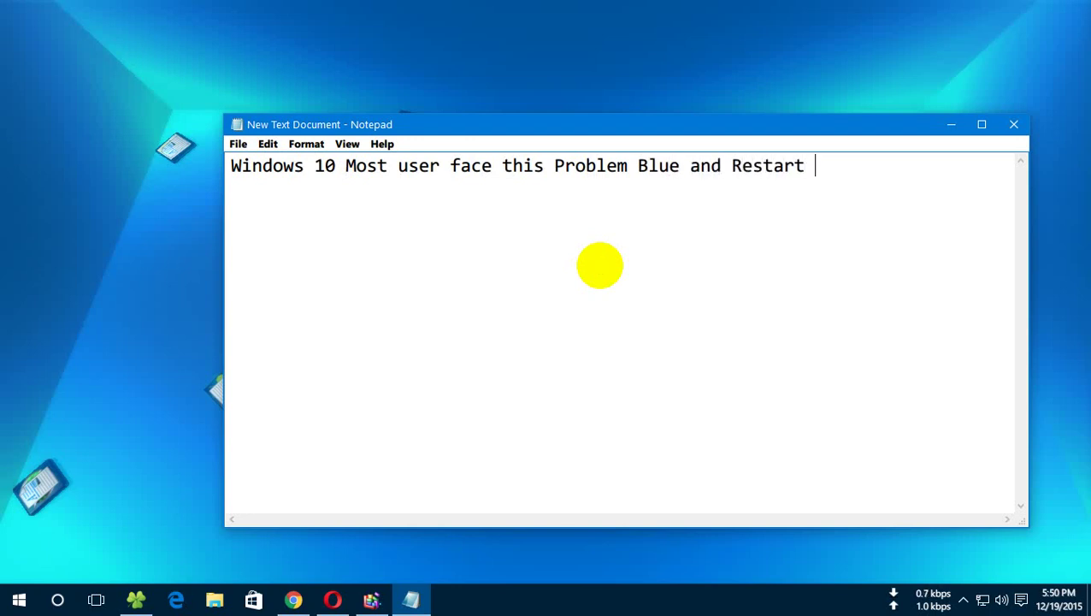
type(" Problem")
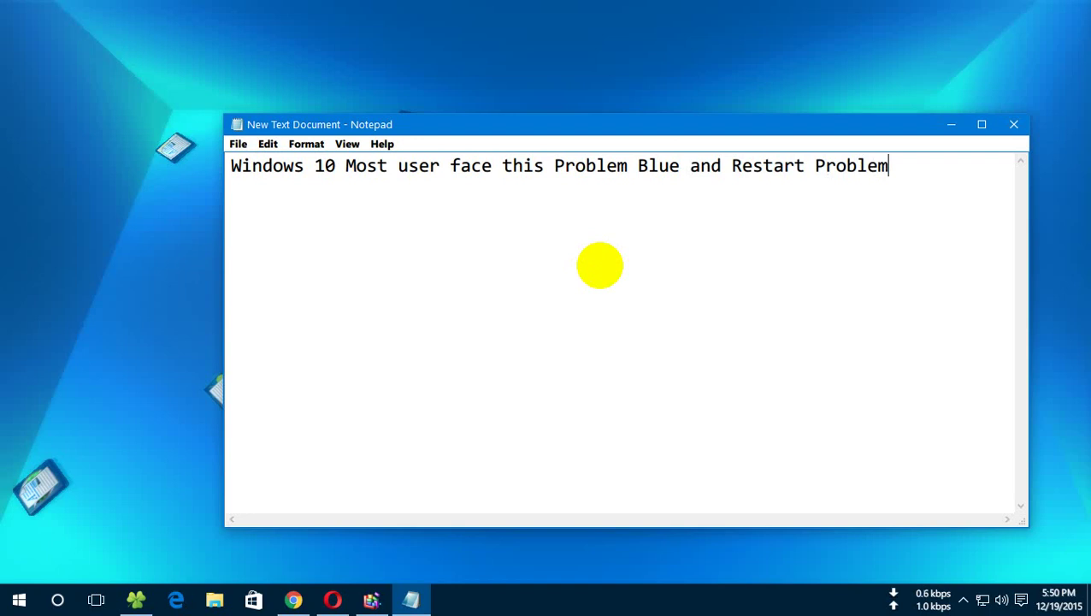
Step: Leave a blank line and add "To day I want show How to solve Blue screen problem windows10"
key("Return")
key("Return")
type("To day ")
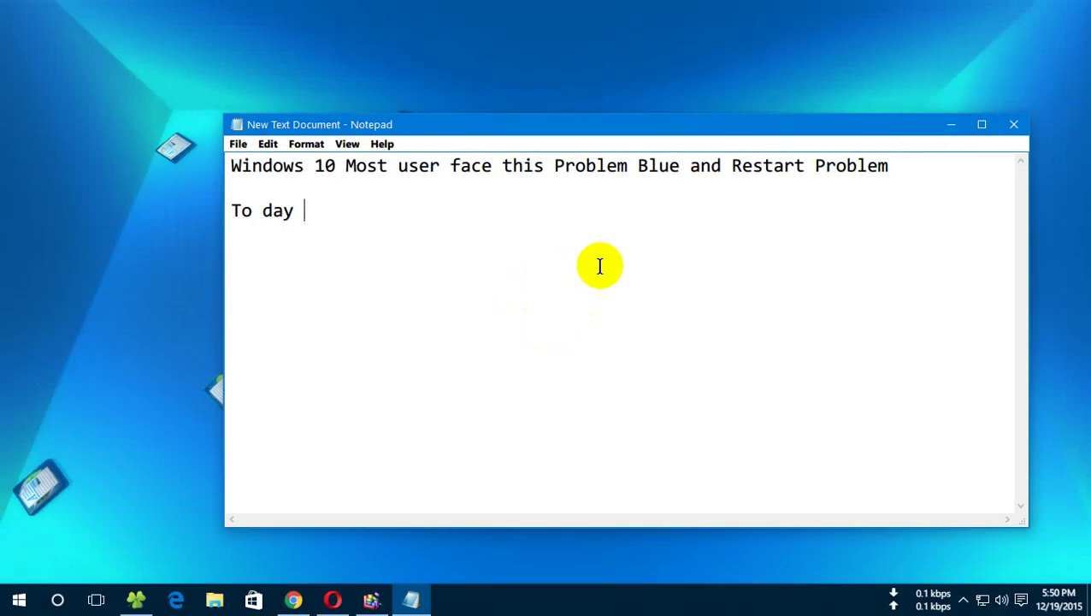
type("I wan")
key("BackSpace")
type("ant show ")
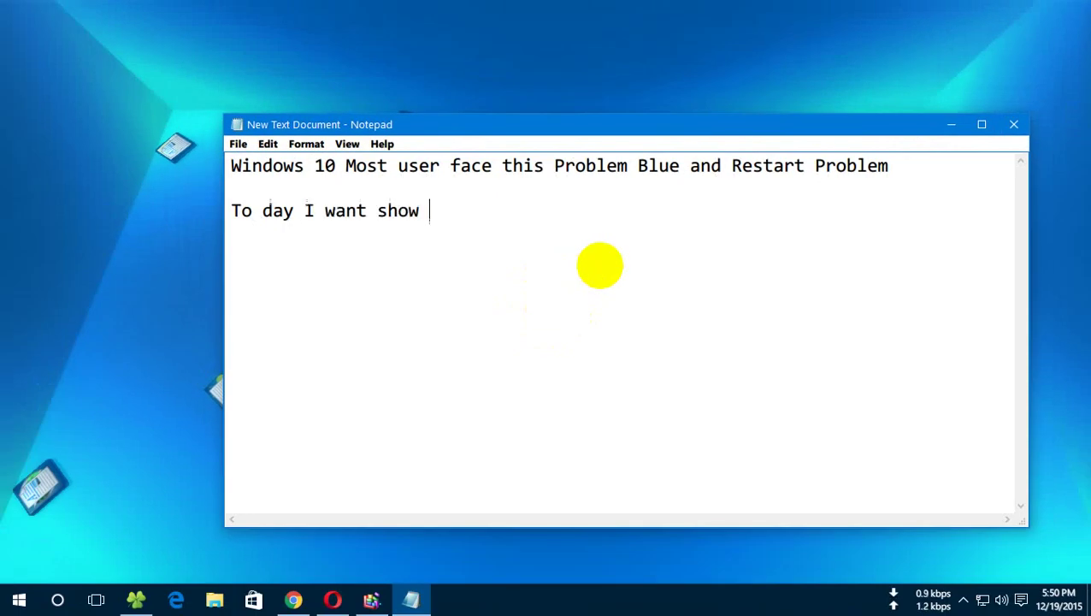
type("How to solve")
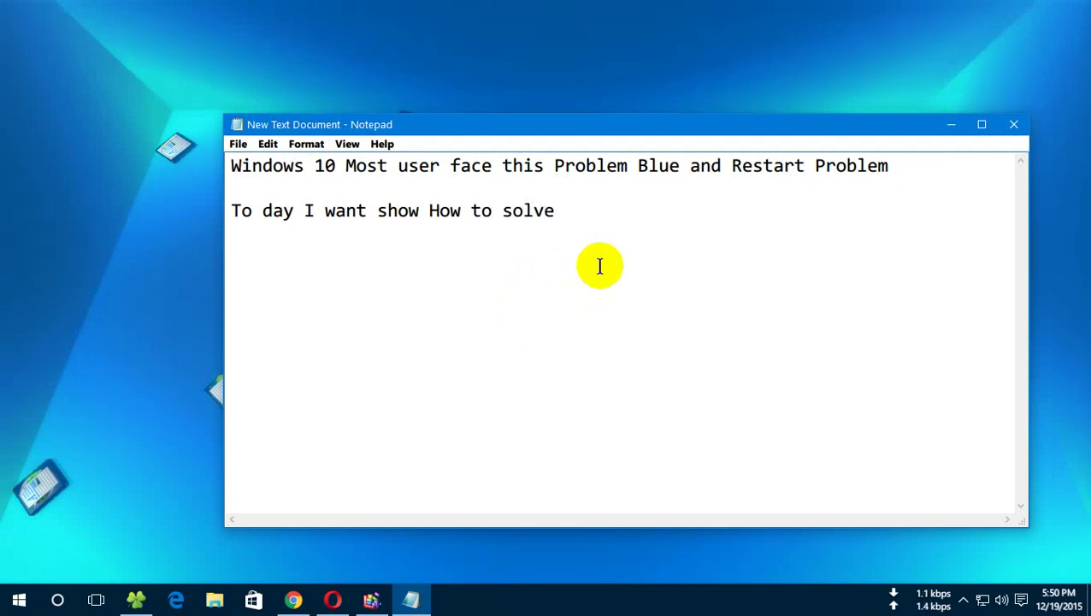
type(" Blue sc")
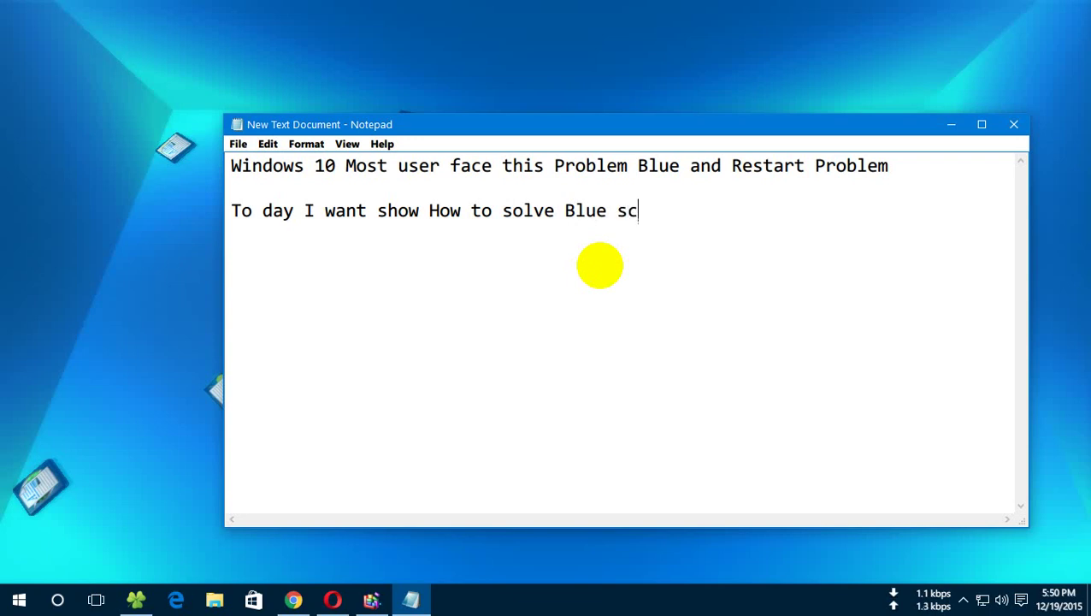
type("reen p")
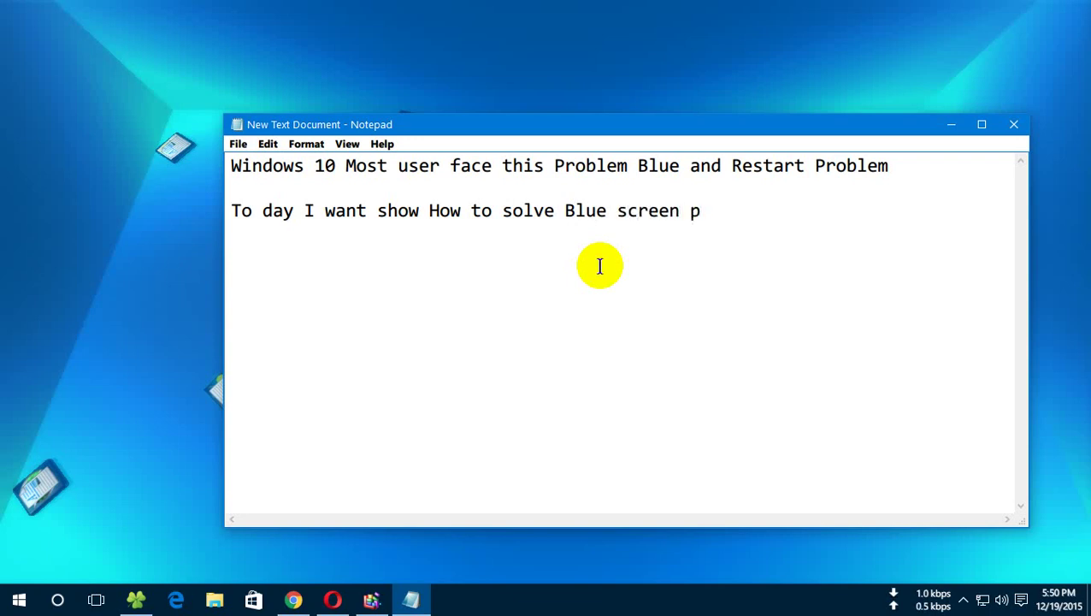
type("roblem")
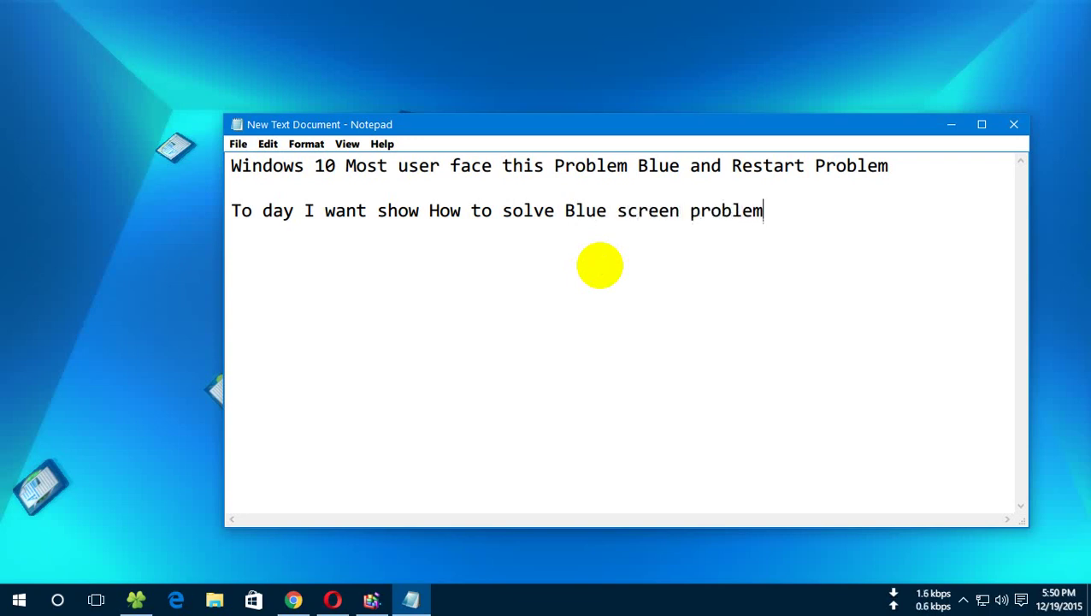
type(" windo")
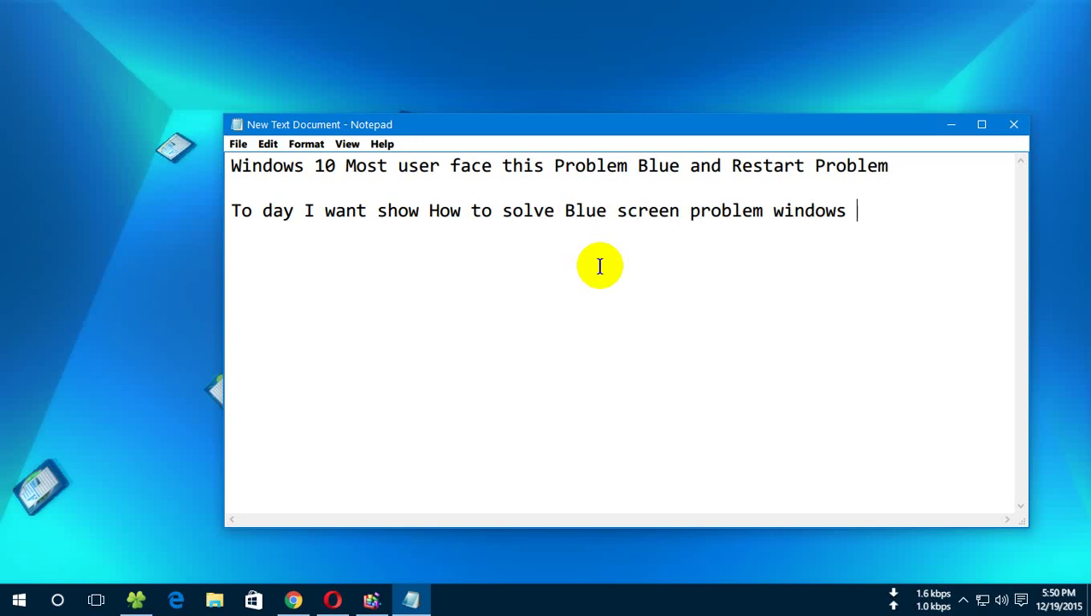
type("ws10 ")
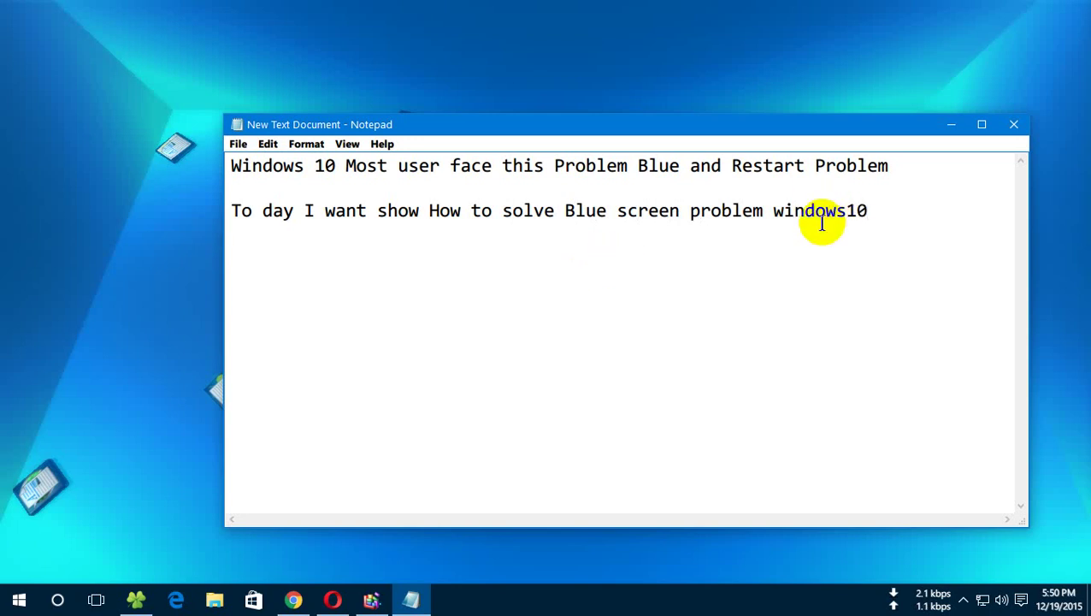
Step: Add "follow the intruction" beneath the second sentence and minimize the note's window
type("follow the i")
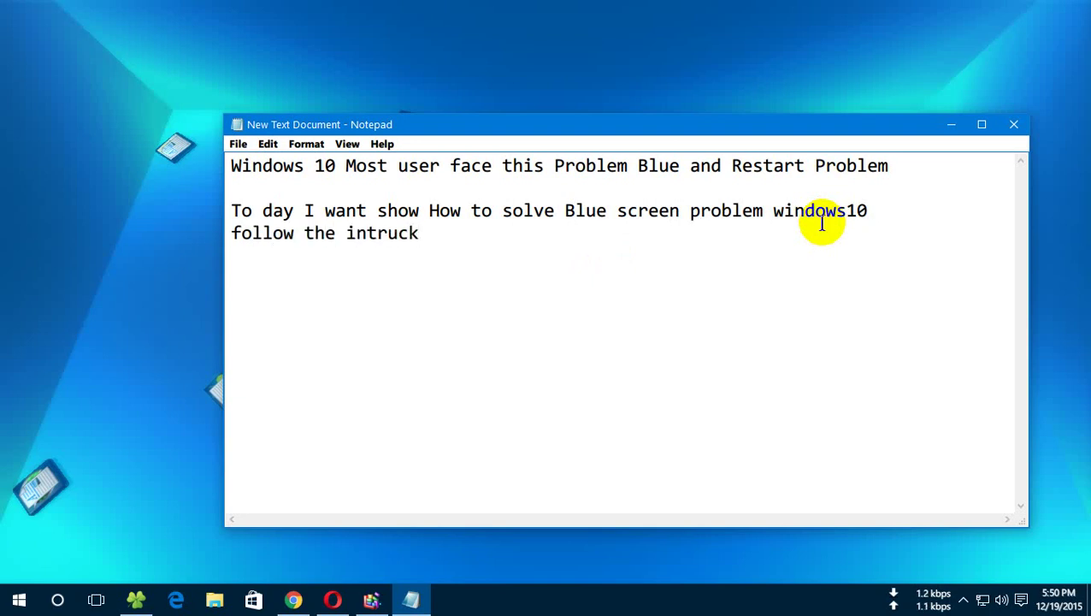
type("ntruction")
left_click(949, 125)
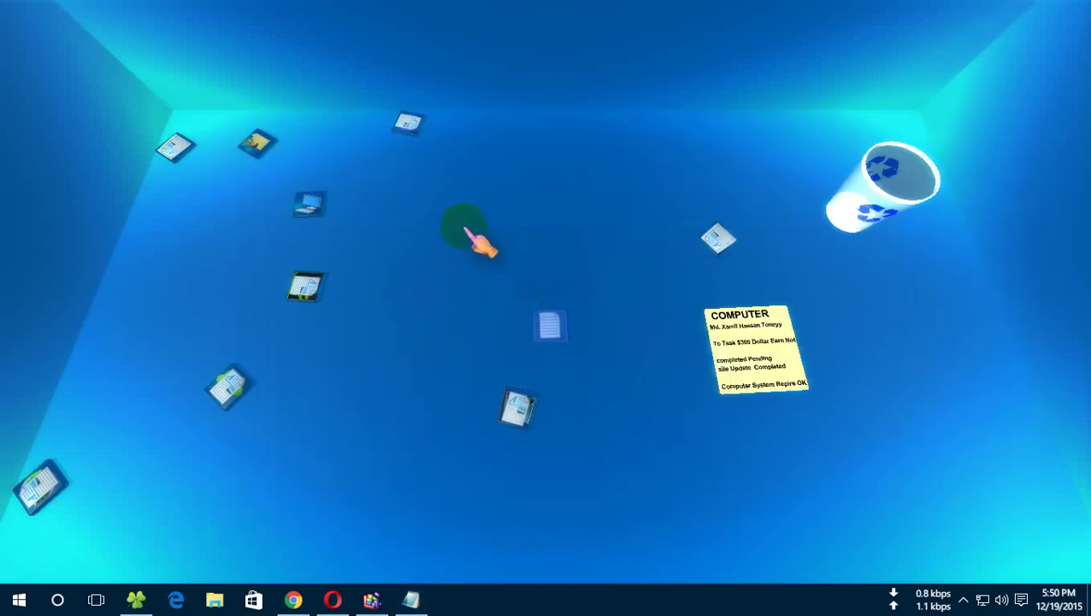
Step: Refresh the desktop several times
right_click(462, 224)
left_click(478, 273)
right_click(444, 189)
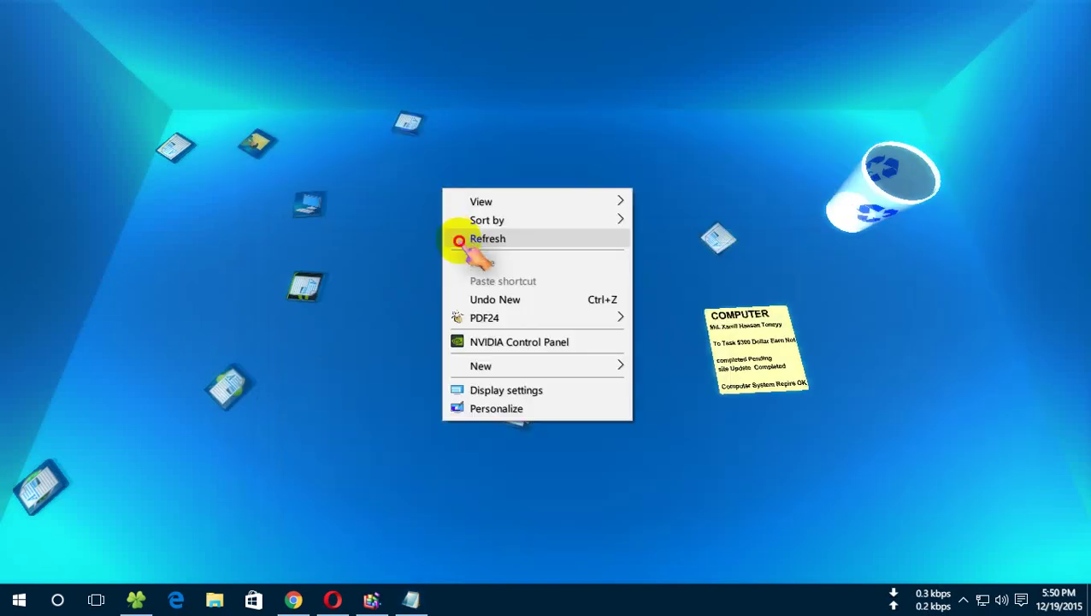
left_click(472, 239)
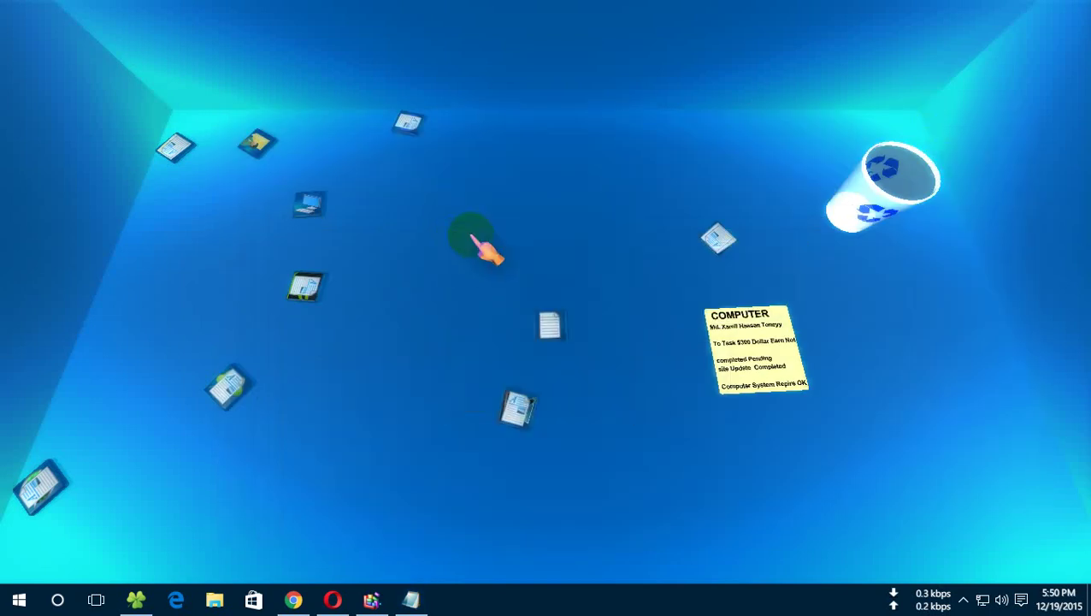
right_click(475, 207)
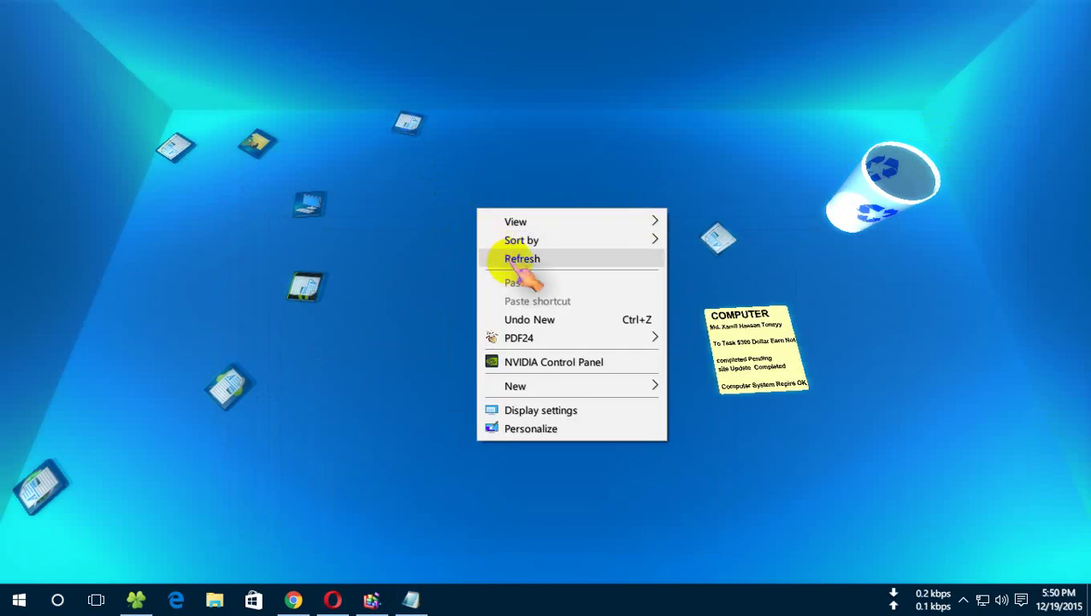
left_click(509, 261)
right_click(503, 195)
left_click(534, 243)
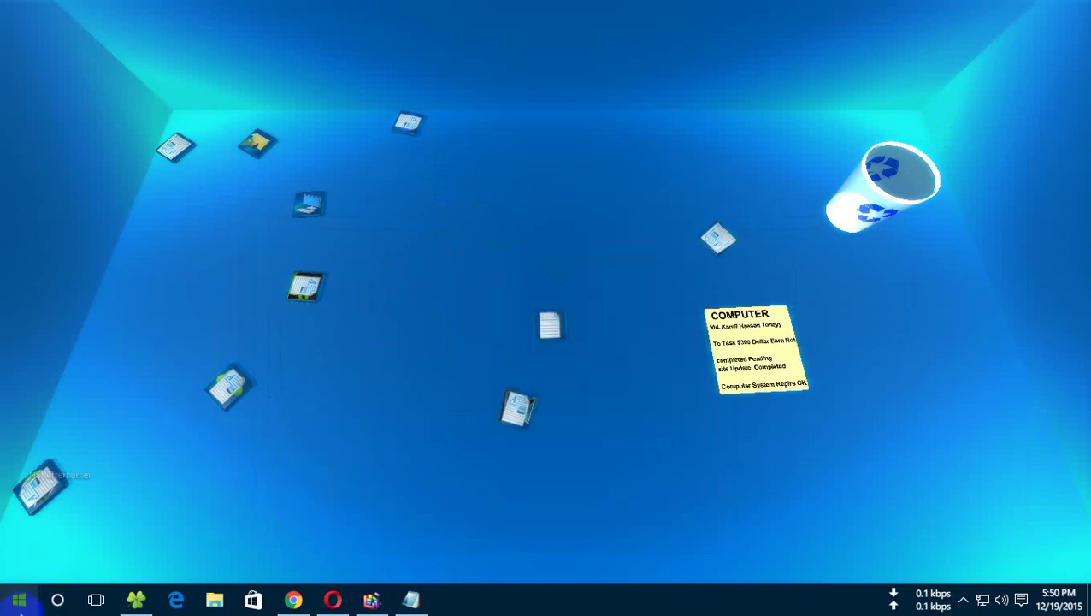
left_click(448, 384)
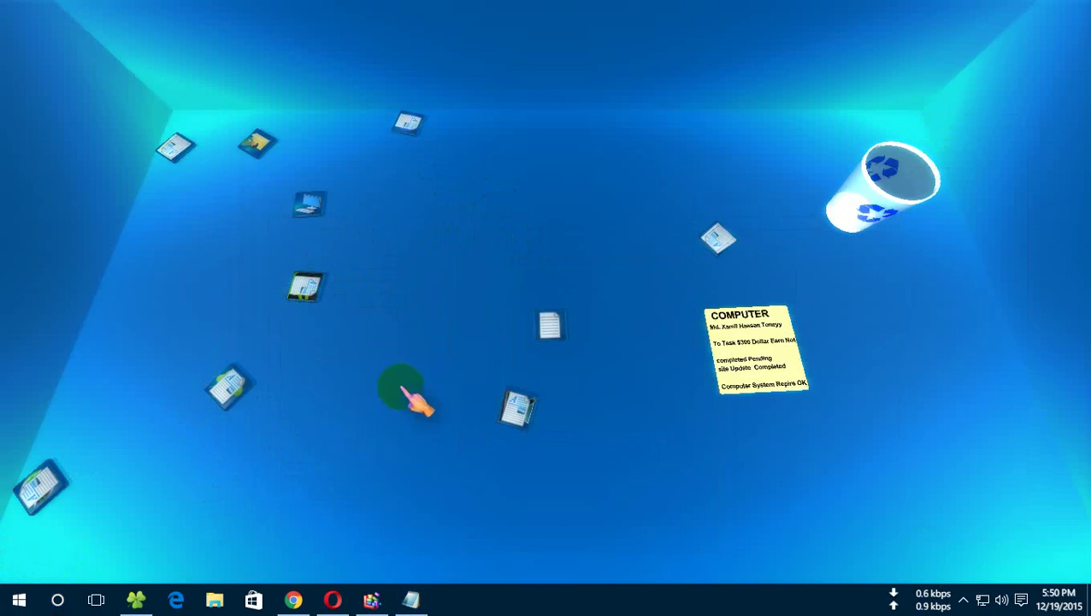
Step: Open the Power Options page of Control Panel
right_click(19, 601)
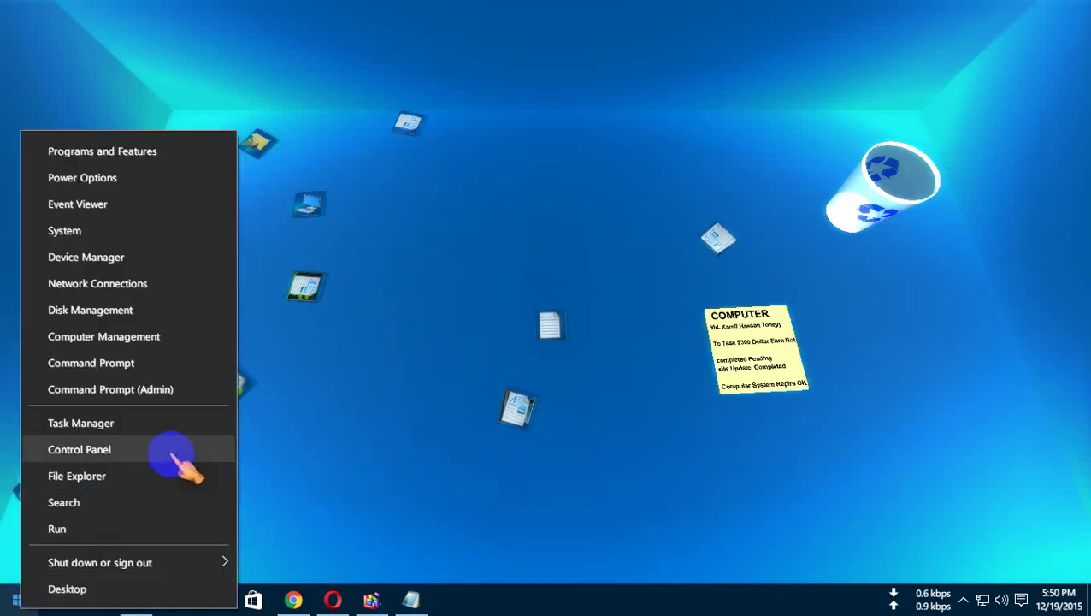
left_click(90, 451)
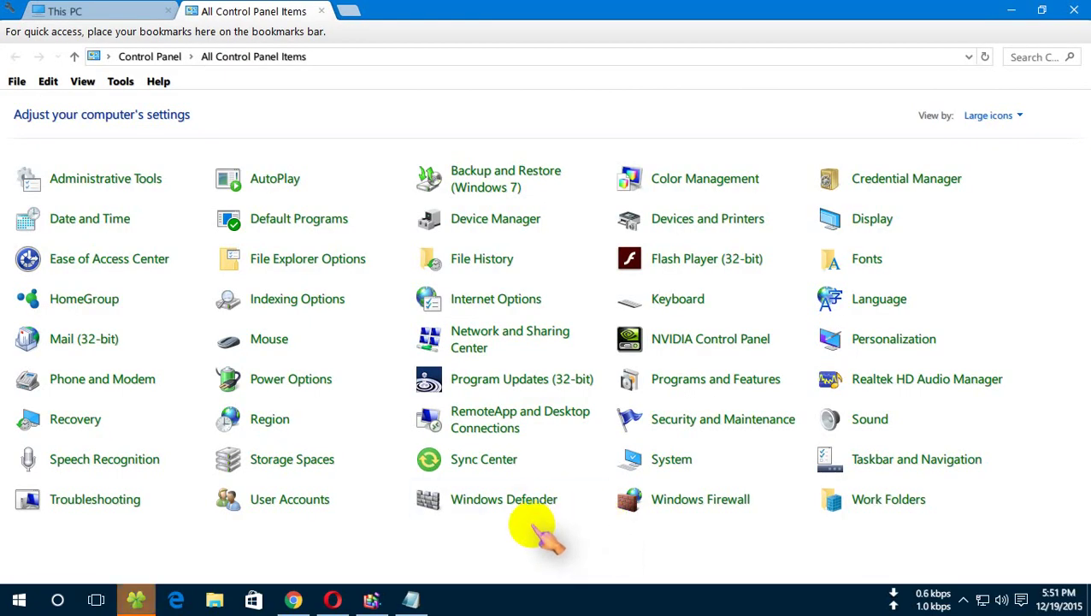
left_click(299, 384)
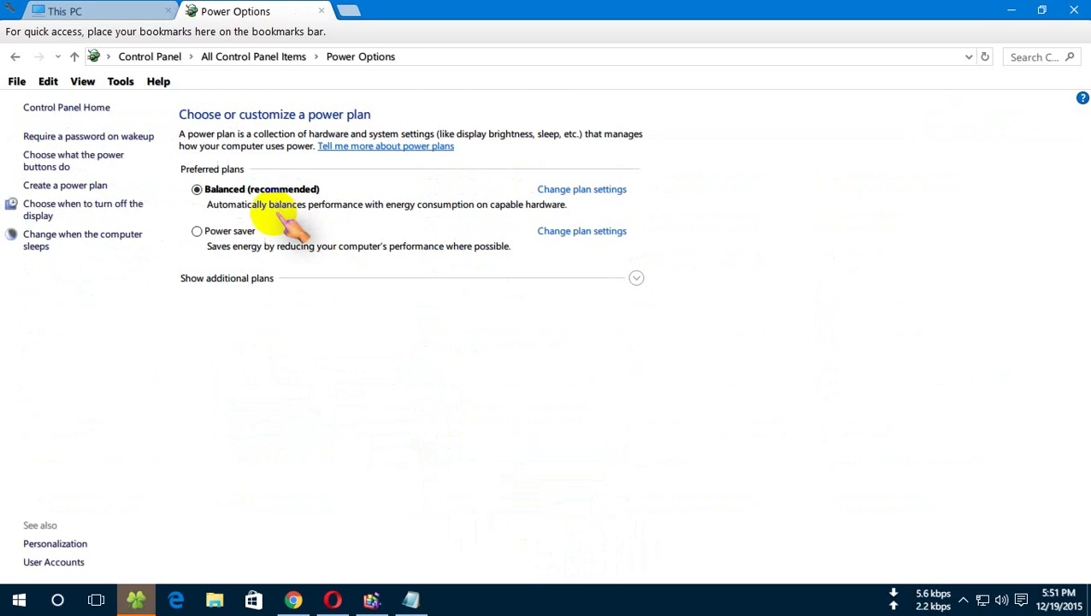
Step: Unlock the unavailable power-button and shutdown settings for review, leave them without saving, and close the Power Options tab
left_click(45, 162)
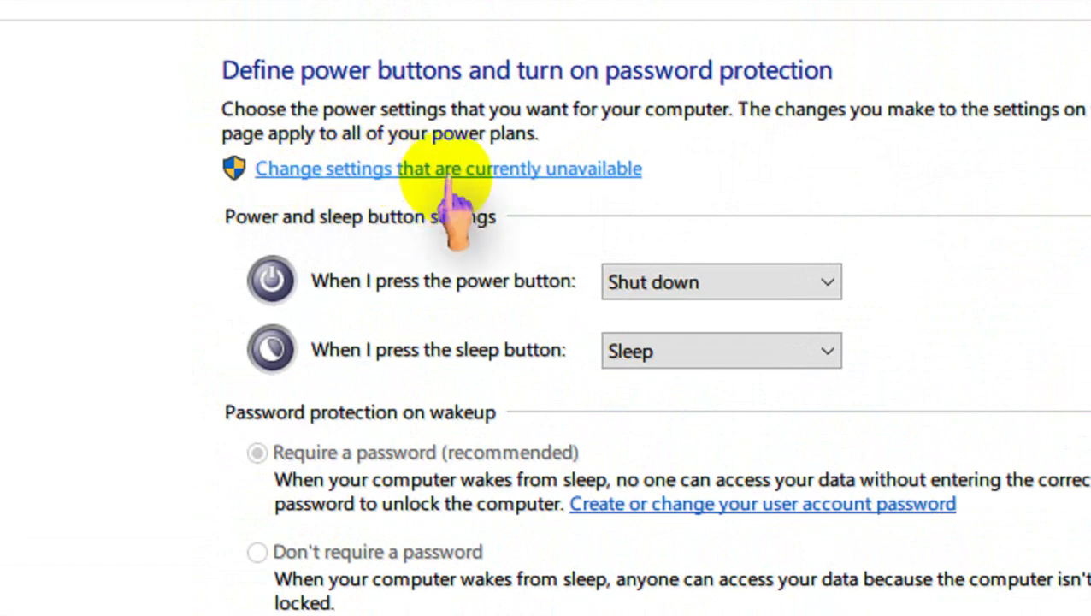
left_click(590, 171)
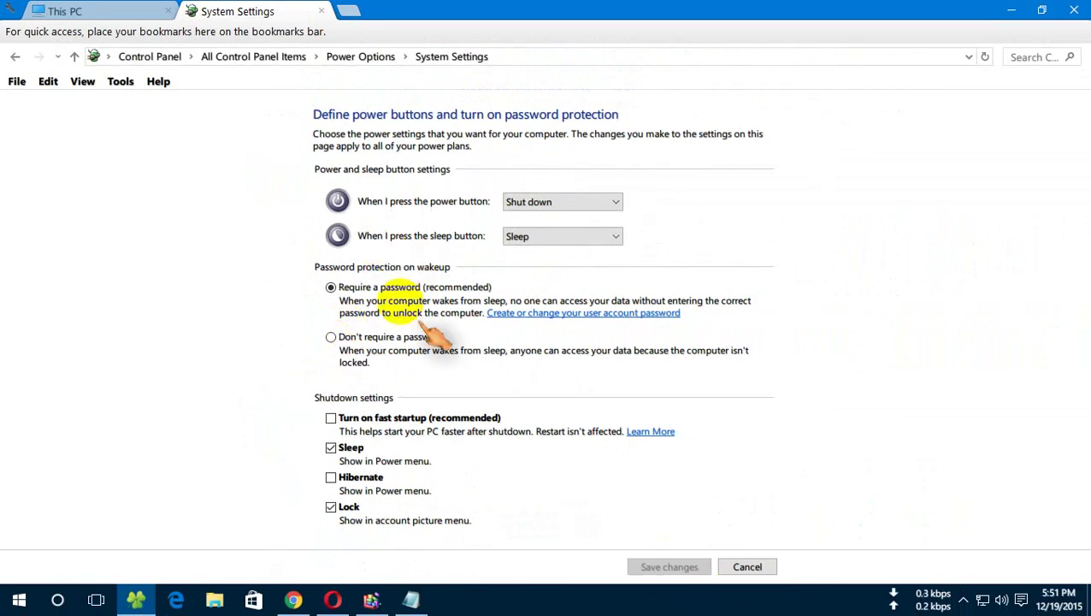
left_click(747, 567)
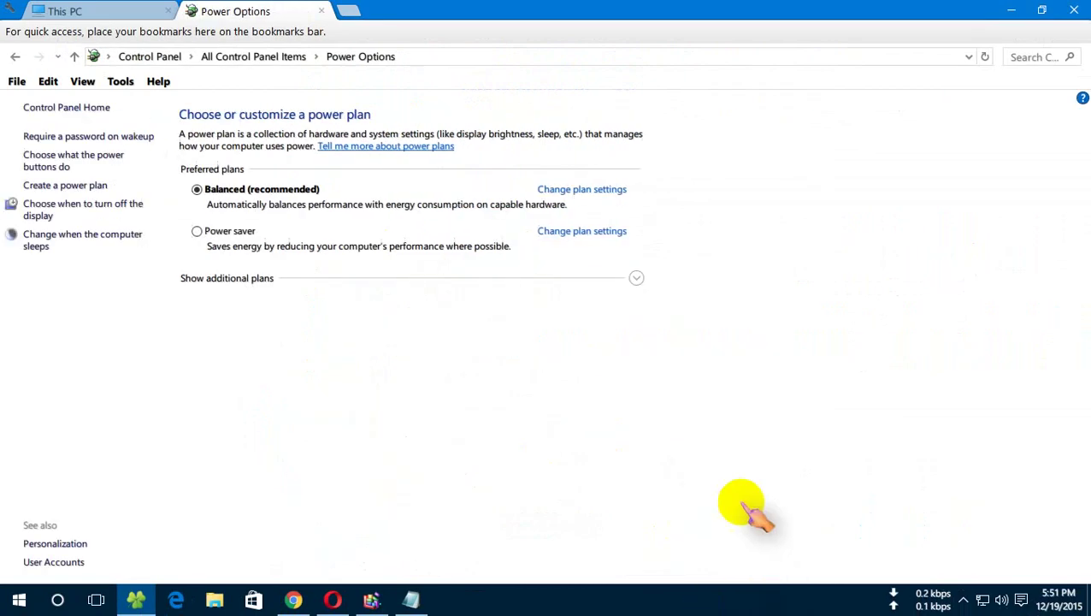
left_click(321, 10)
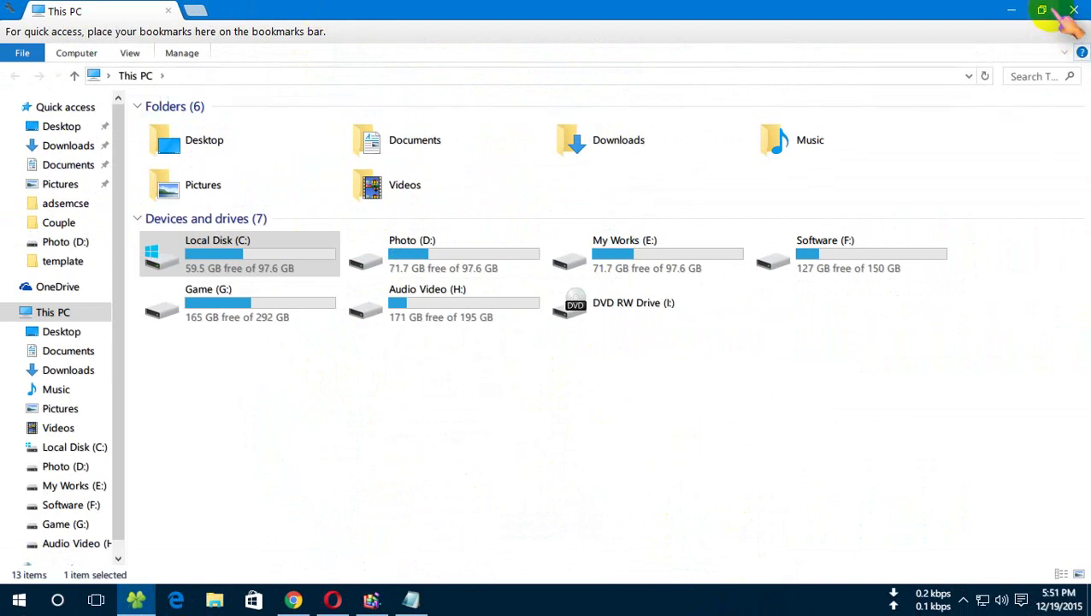
Step: Refresh the This PC view and open Control Panel in a new tab by entering "control" as the location
right_click(511, 460)
left_click(584, 339)
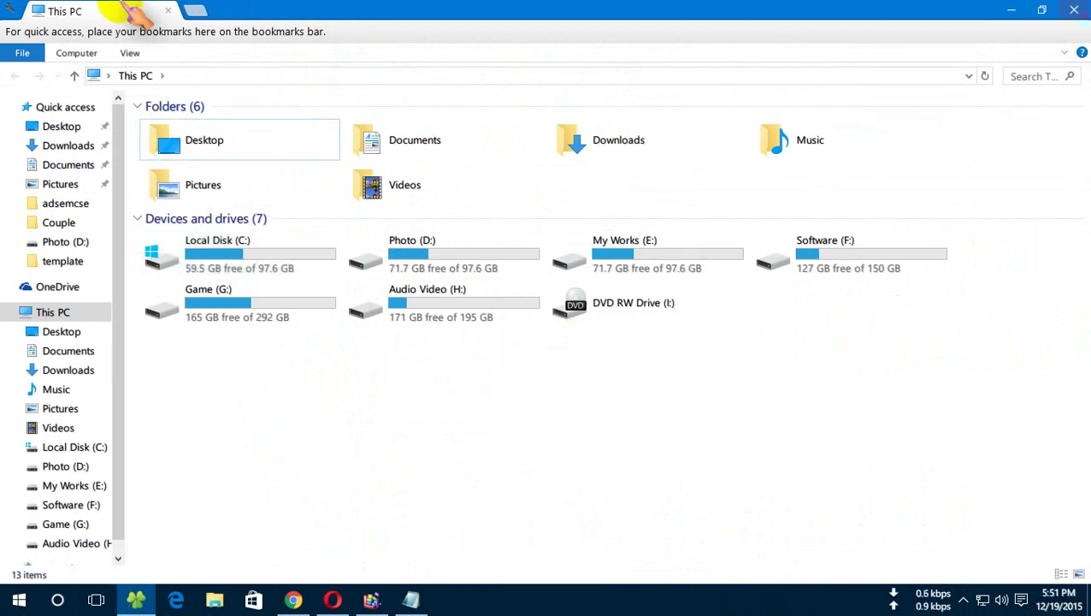
left_click(197, 11)
left_click(227, 76)
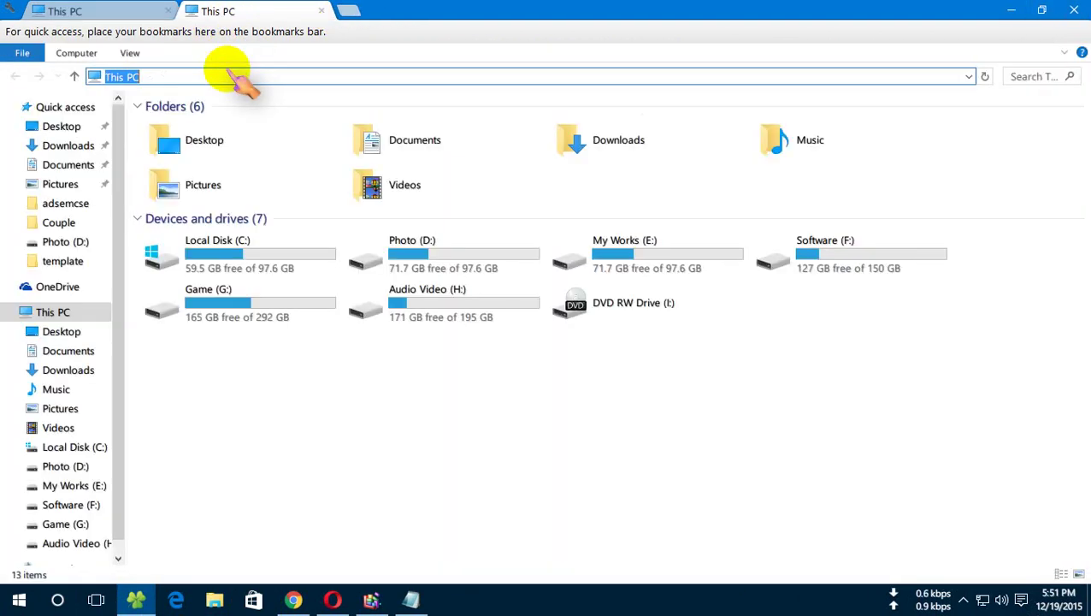
type("control")
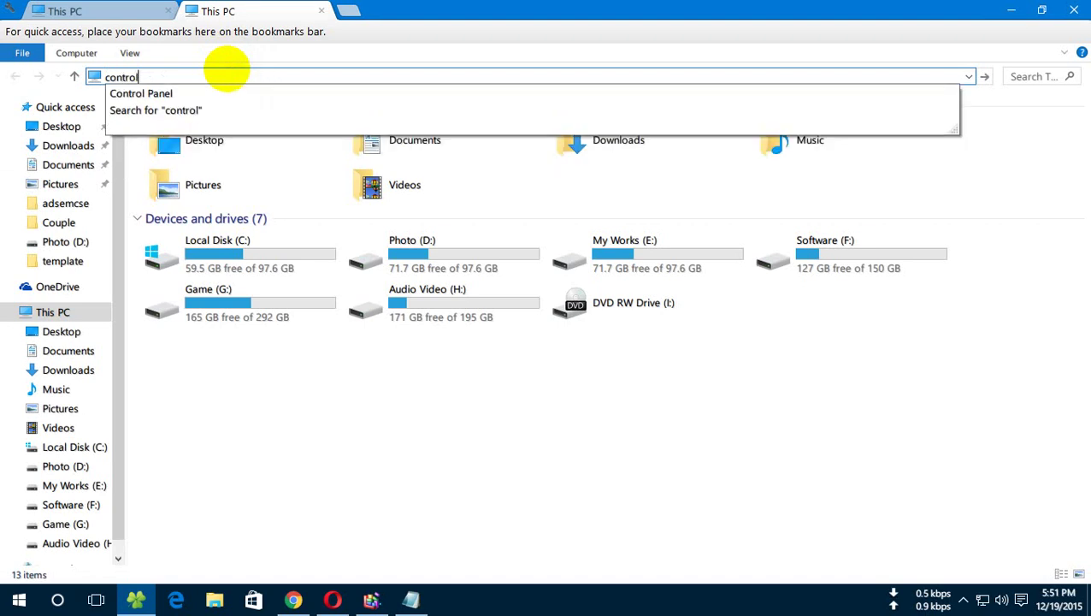
key("Down")
key("Return")
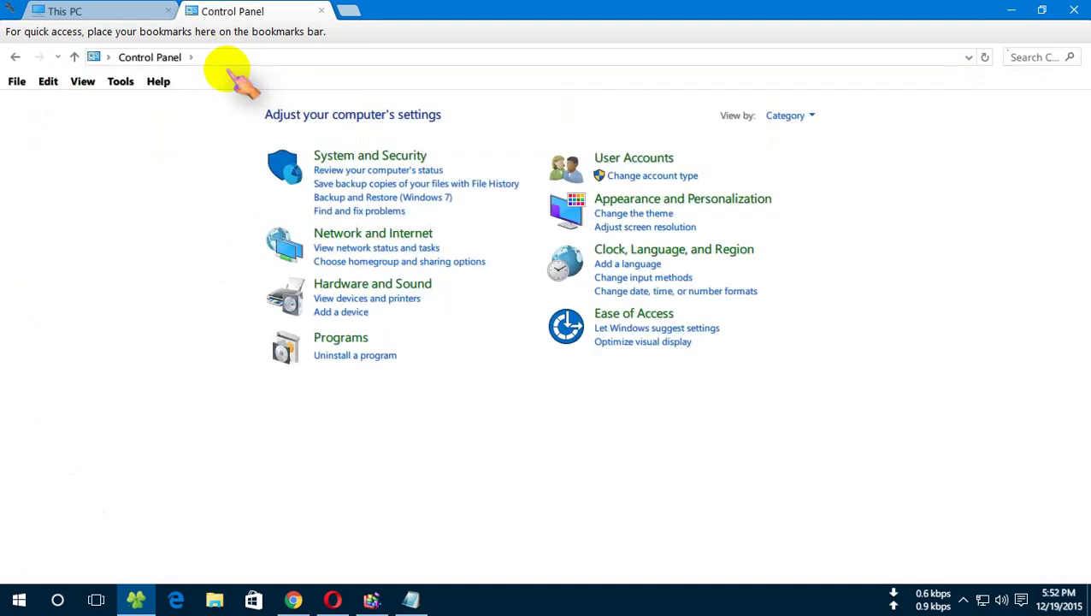
Step: Display the Control Panel items as large icons and open Administrative Tools
left_click(791, 117)
left_click(816, 162)
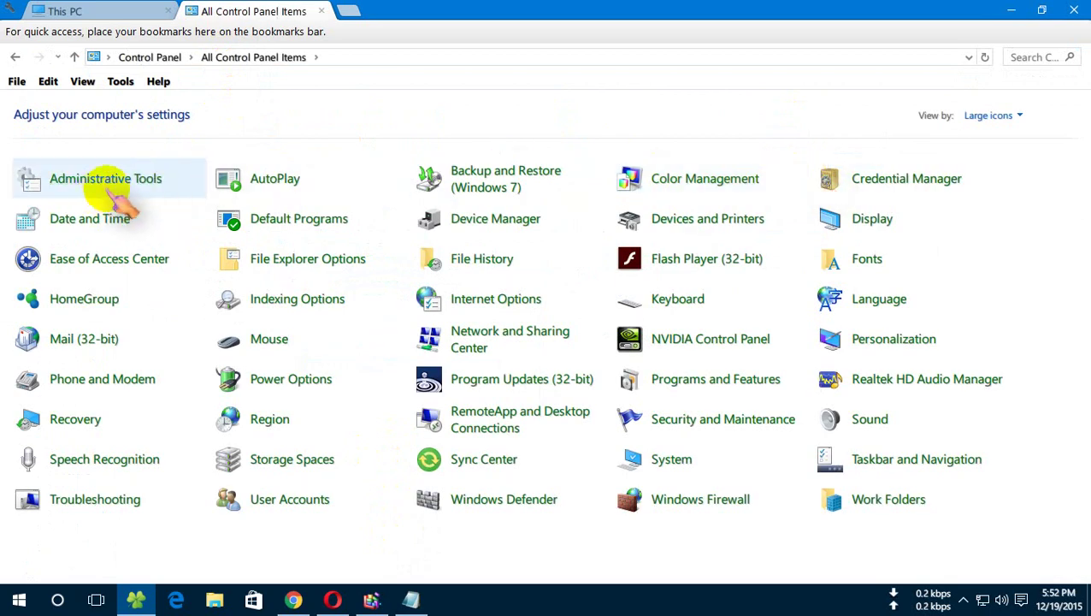
left_click(155, 183)
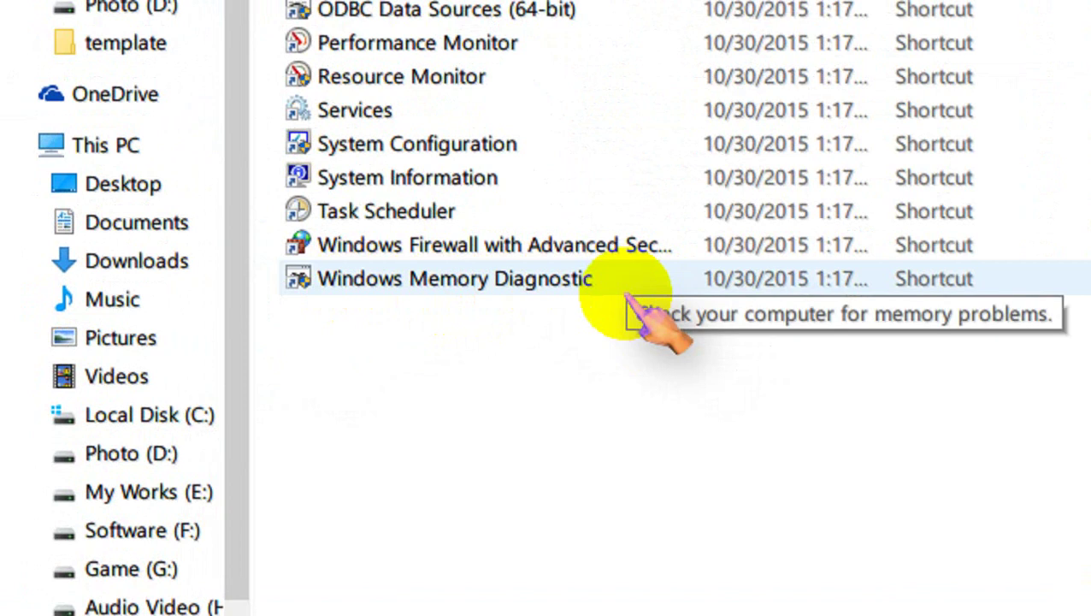
Step: Open Windows Memory Diagnostic to review its memory check options, and cancel it without starting or scheduling a check
left_click(542, 286)
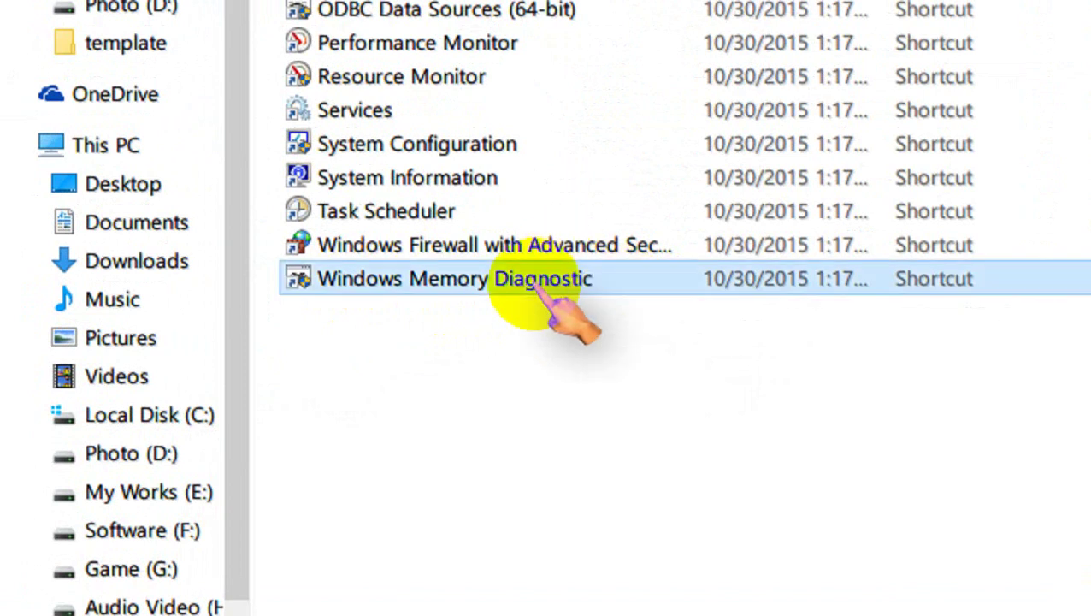
double_click(539, 286)
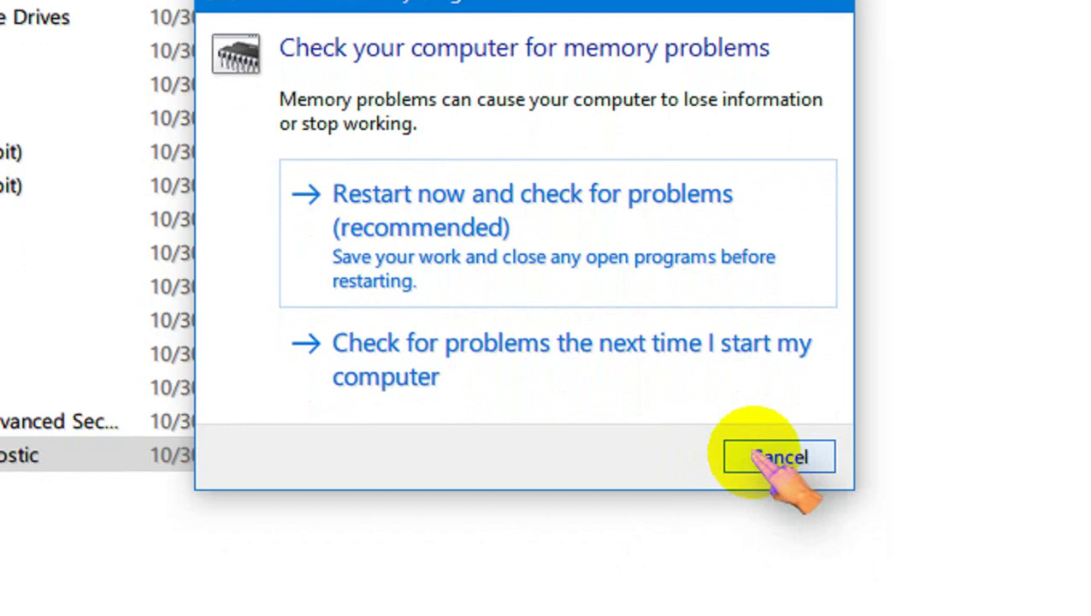
left_click(754, 455)
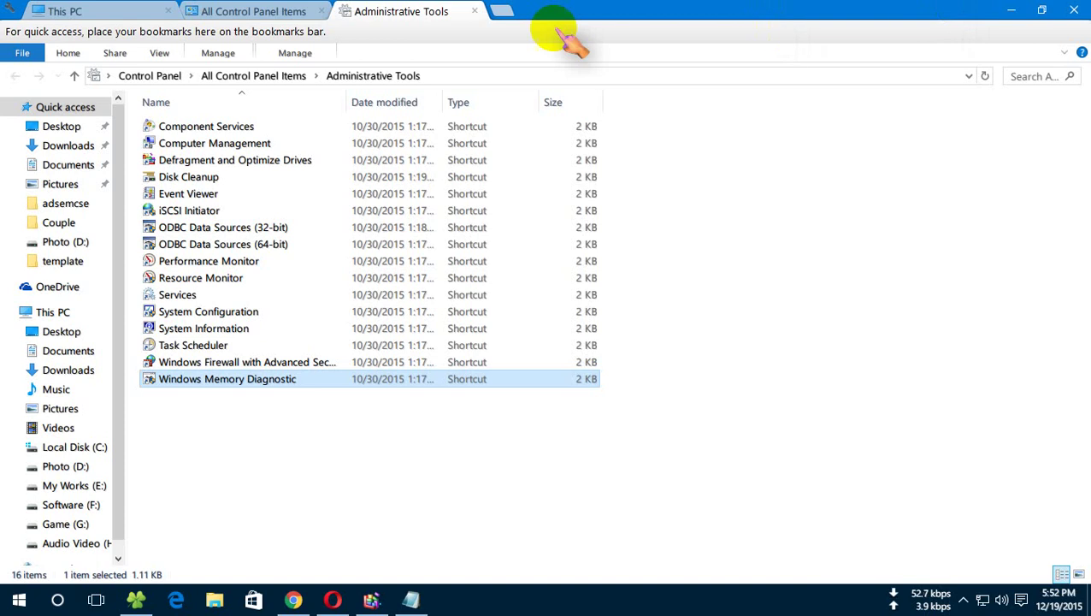
Step: Close the Administrative Tools and All Control Panel Items tabs, keeping only This PC open
left_click(489, 11)
left_click(475, 11)
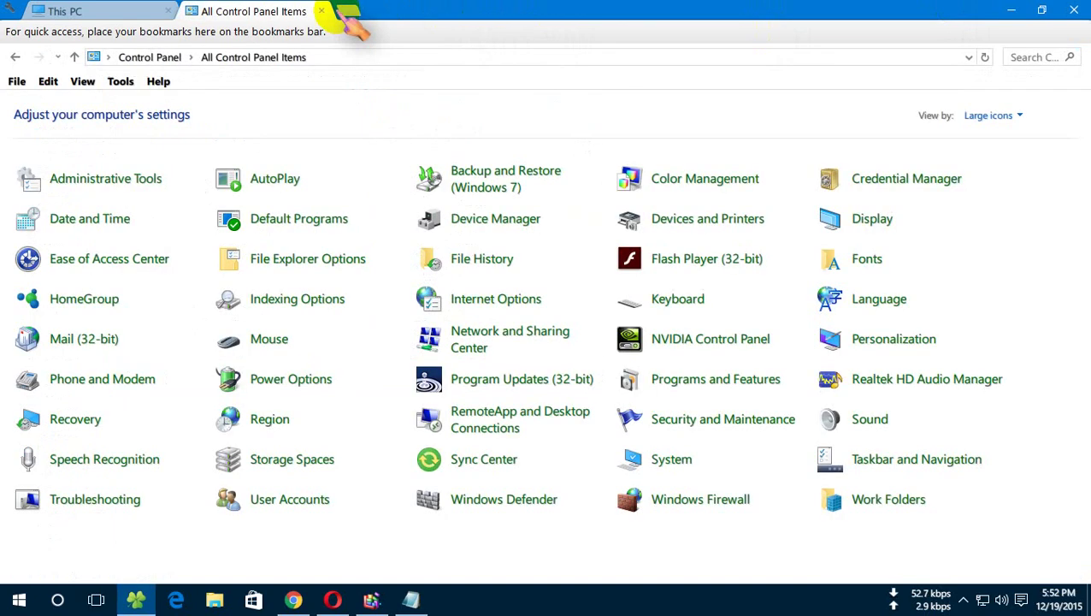
left_click(322, 12)
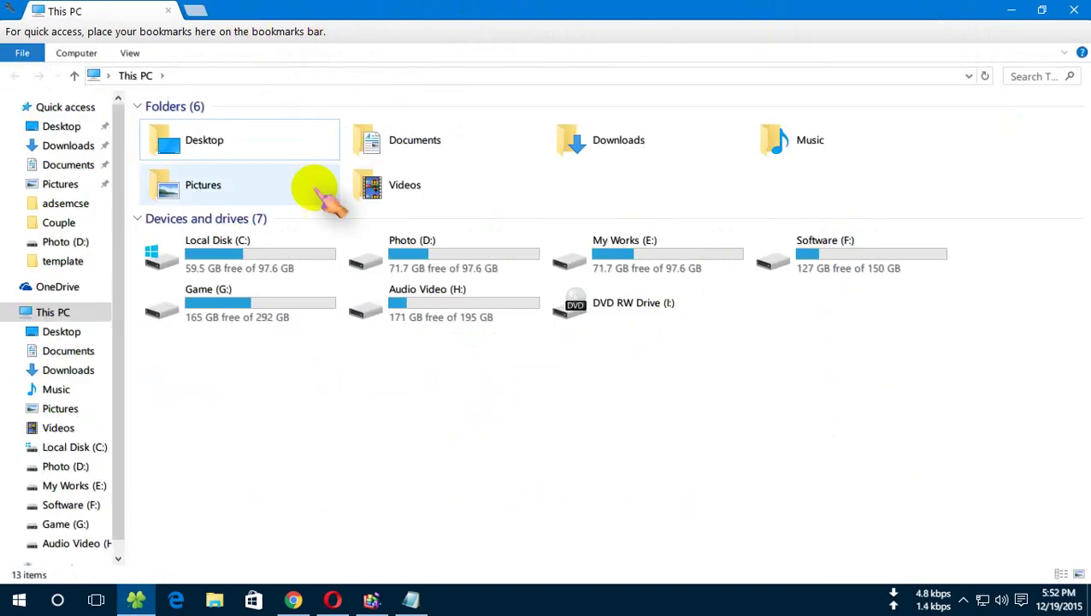
Step: Open Control Panel in a new tab by entering "contr" as the location and choosing the Control Panel suggestion
left_click(198, 10)
left_click(240, 76)
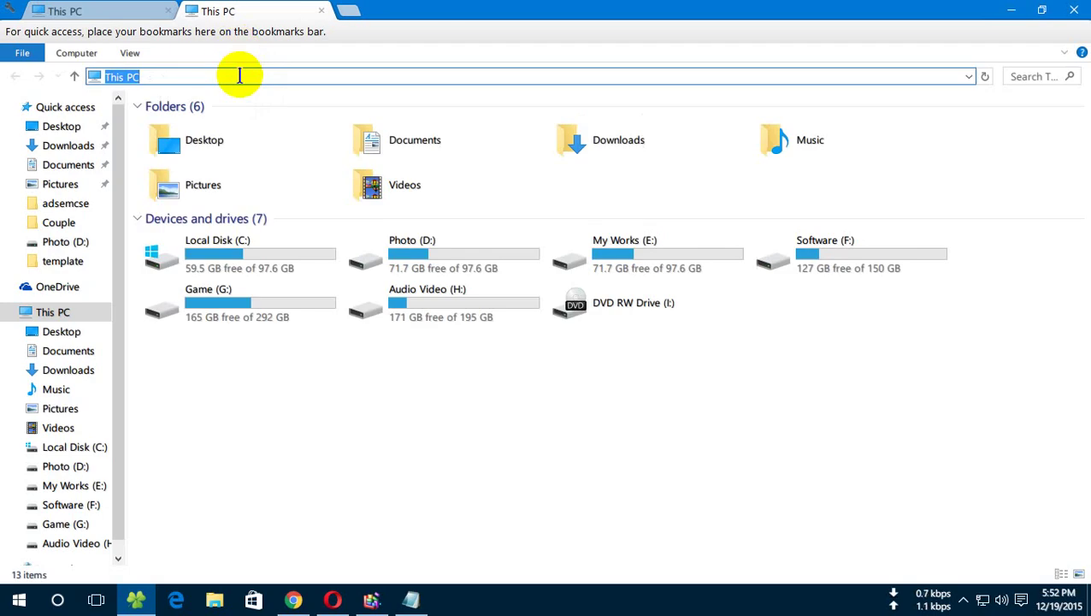
type("co")
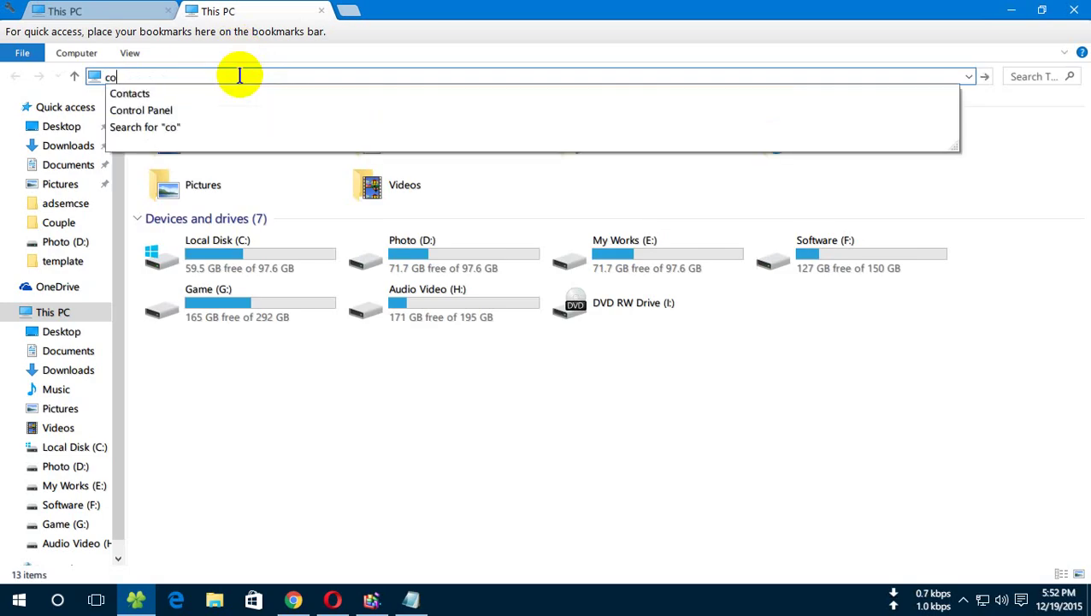
type("ntral")
key("BackSpace")
key("BackSpace")
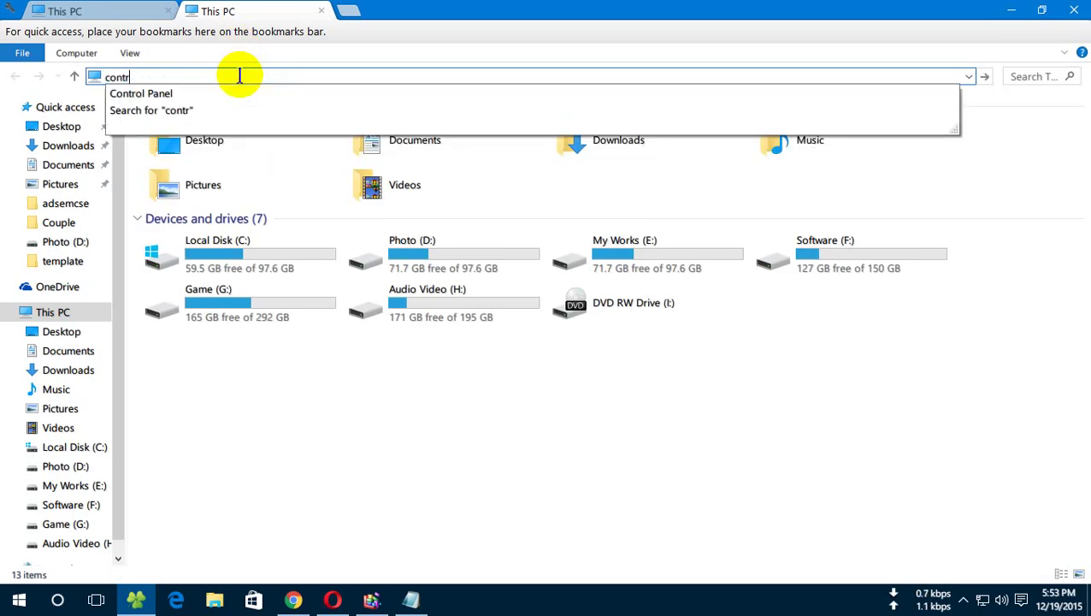
key("Down")
key("Return")
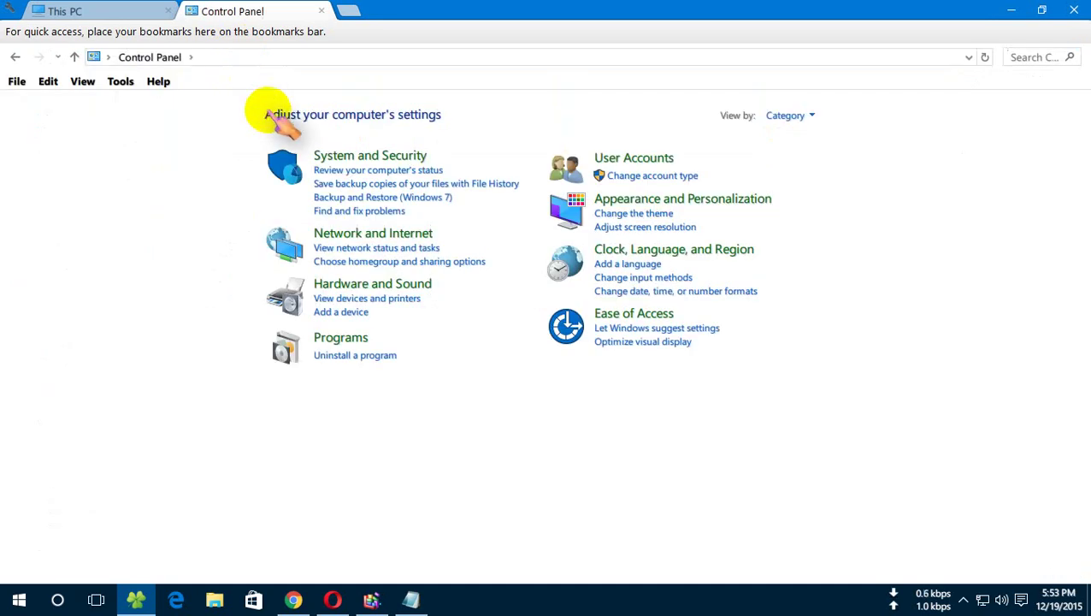
Step: Show the Control Panel items as large icons and open Device Manager
left_click(802, 114)
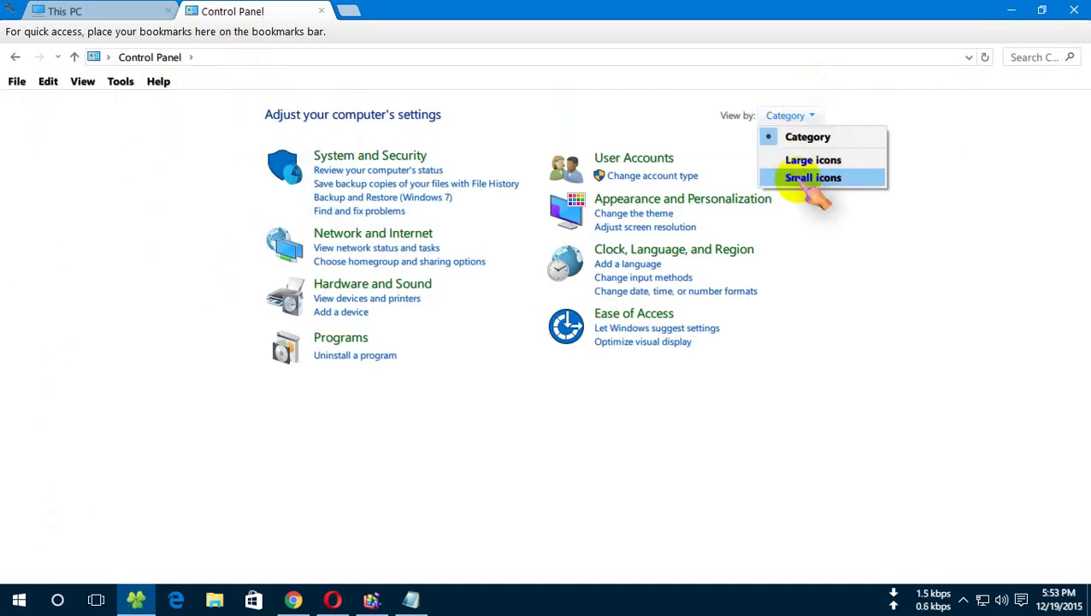
left_click(813, 161)
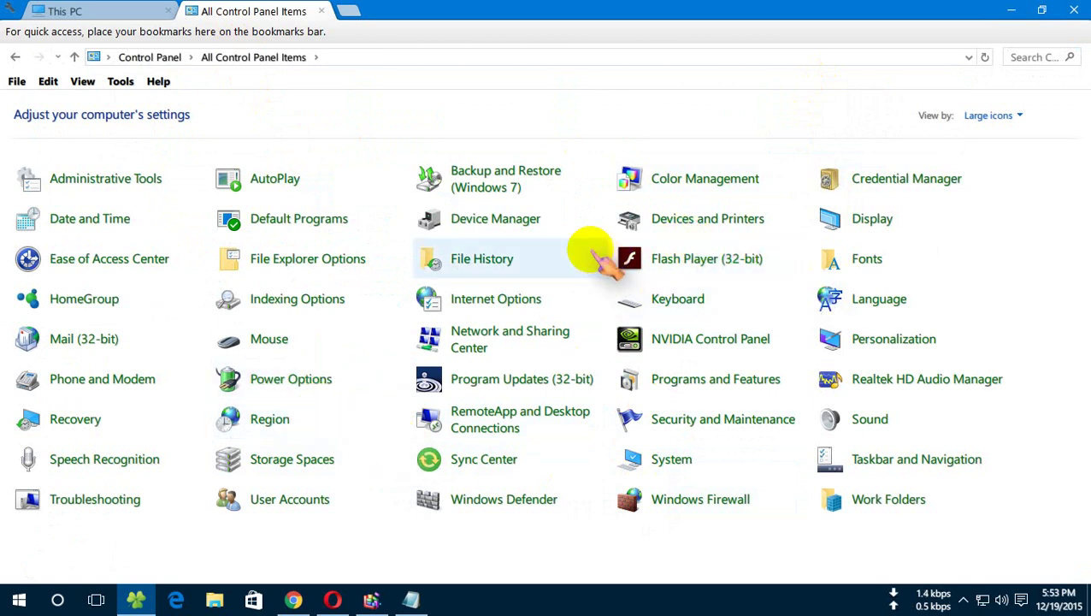
left_click(509, 220)
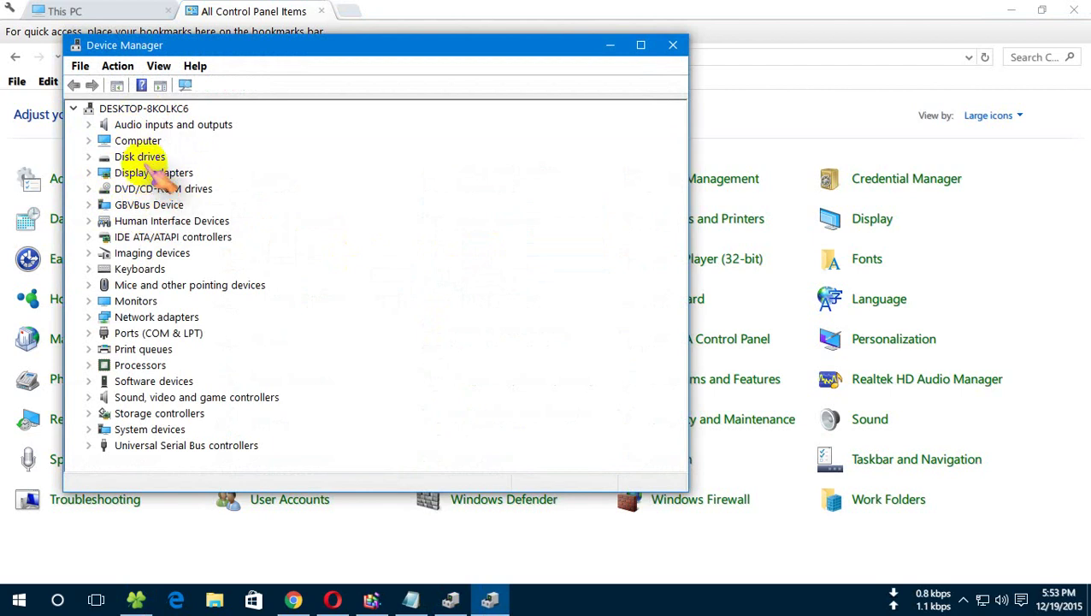
Step: Expand Disk drives and view the actions available for the WDC WD10EURX-63FH1Y0 ATA Device without choosing one
double_click(139, 158)
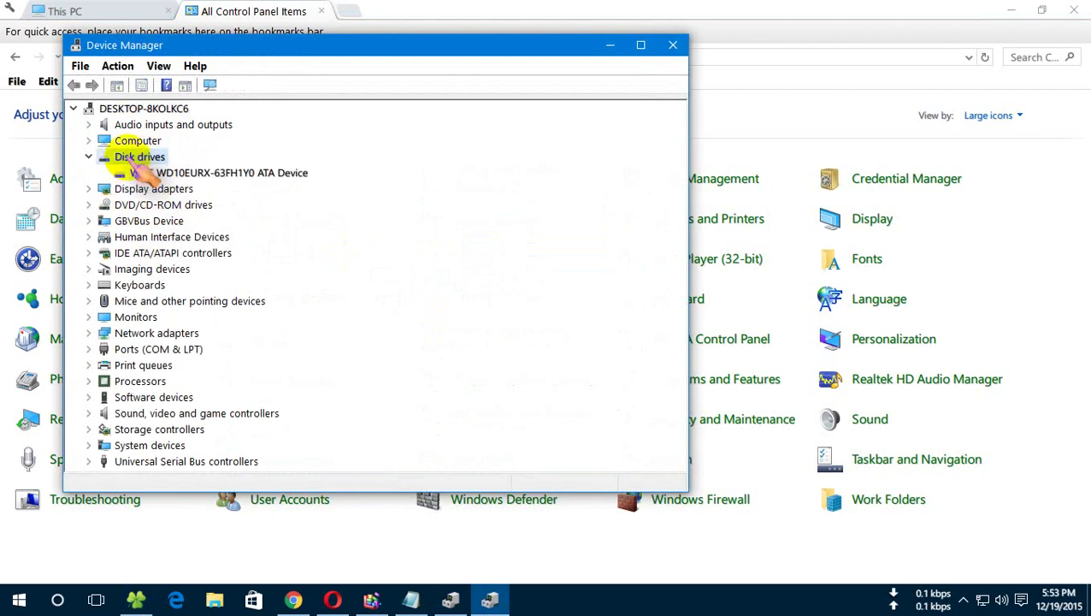
left_click(185, 173)
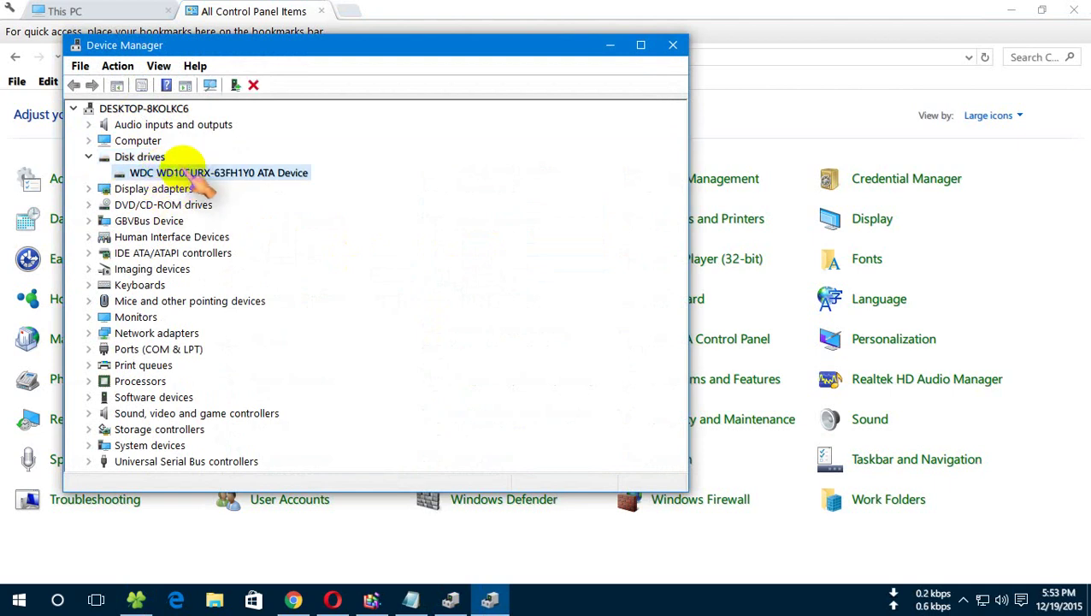
right_click(204, 176)
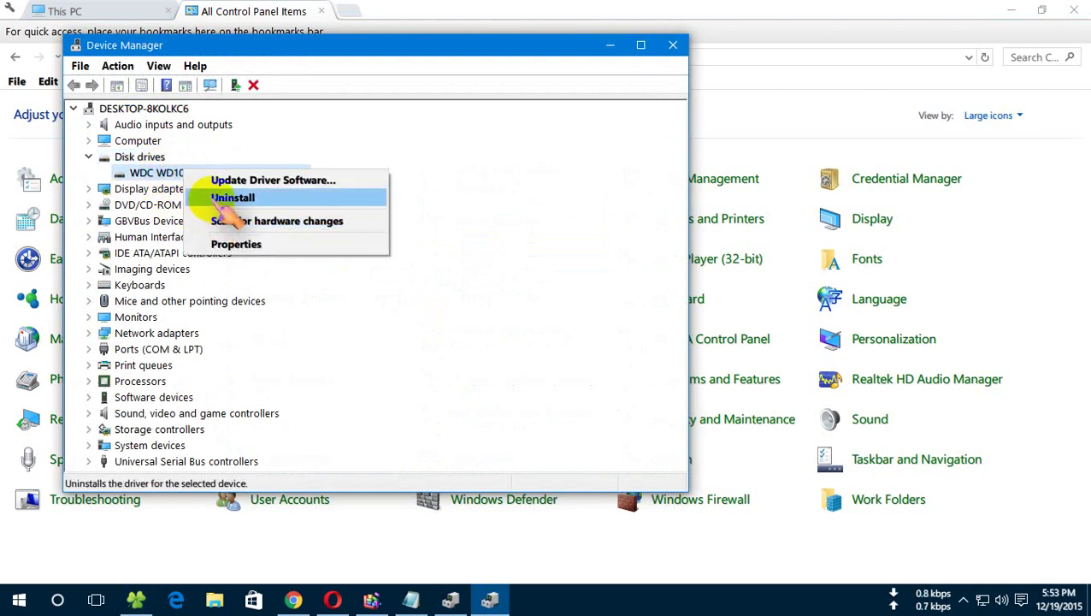
left_click(341, 316)
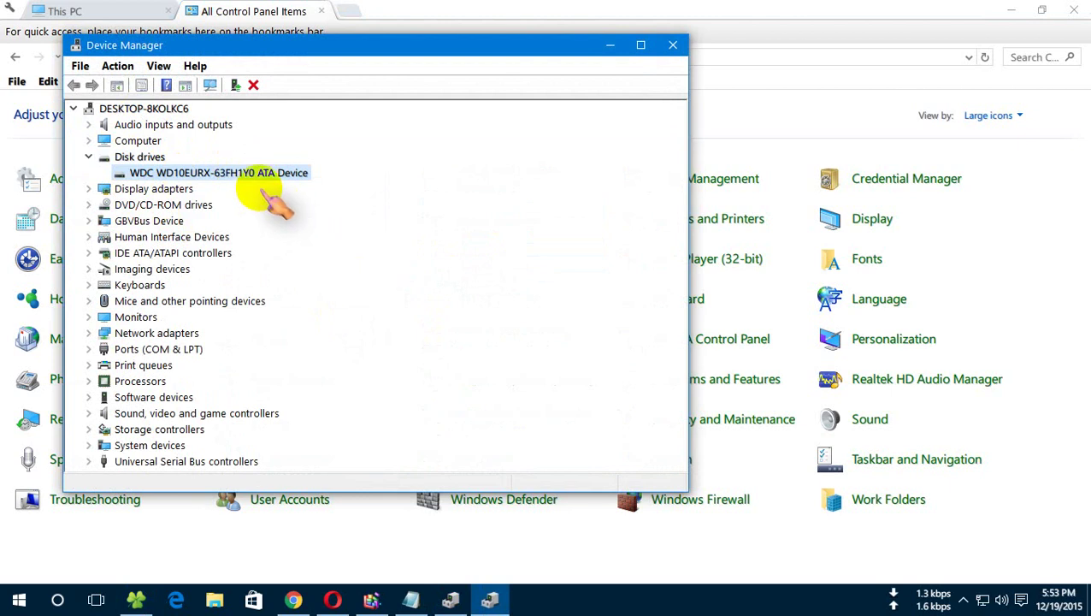
left_click(964, 600)
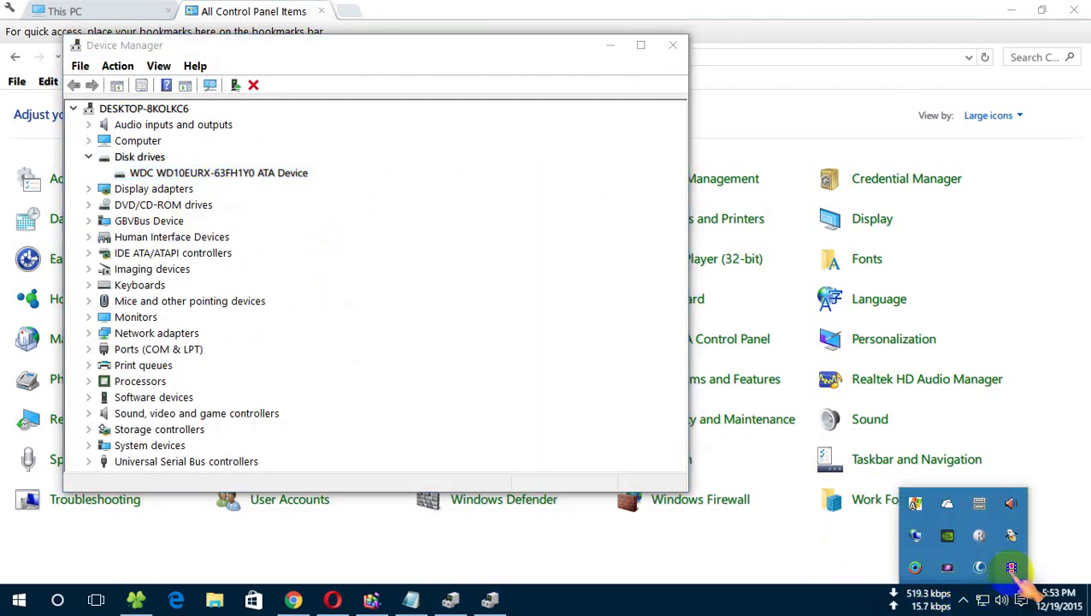
left_click(291, 238)
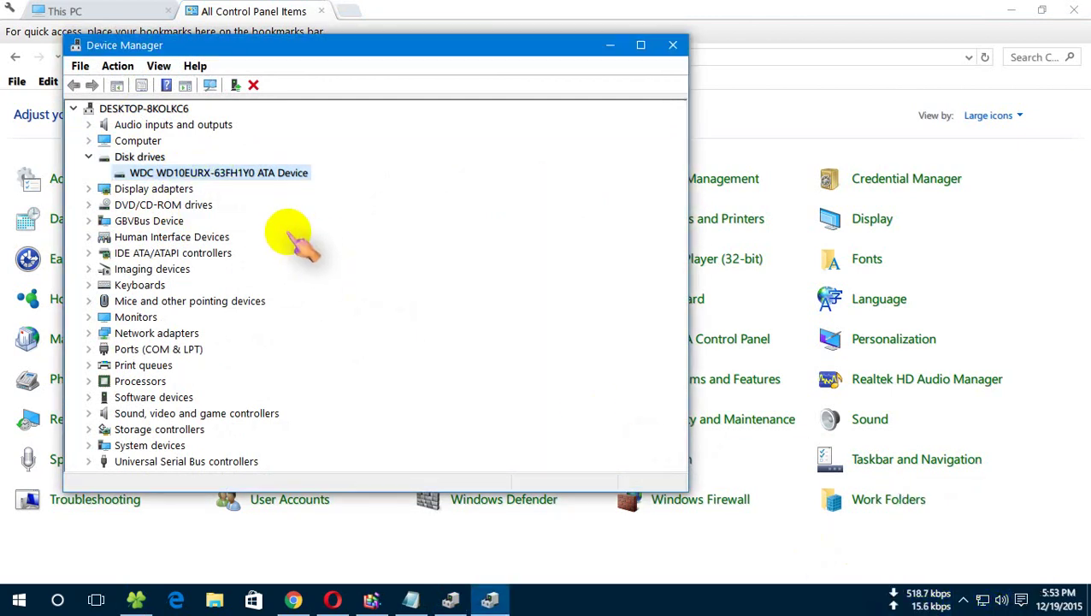
Step: Update the WDC disk drive's driver by searching for driver software in the computer's Documents folder, including subfolders
right_click(221, 177)
left_click(224, 181)
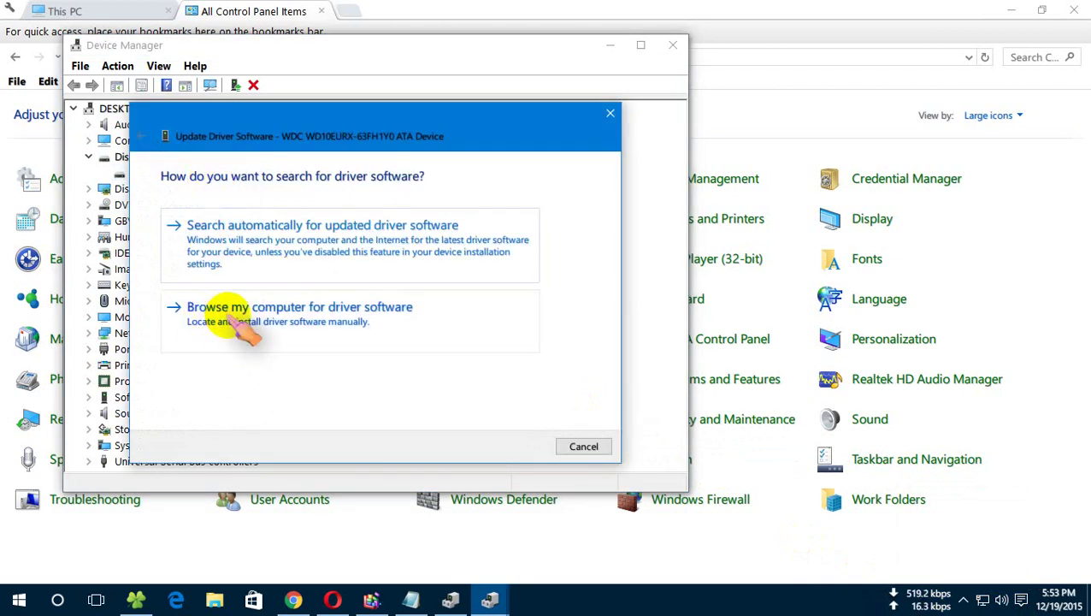
left_click(380, 323)
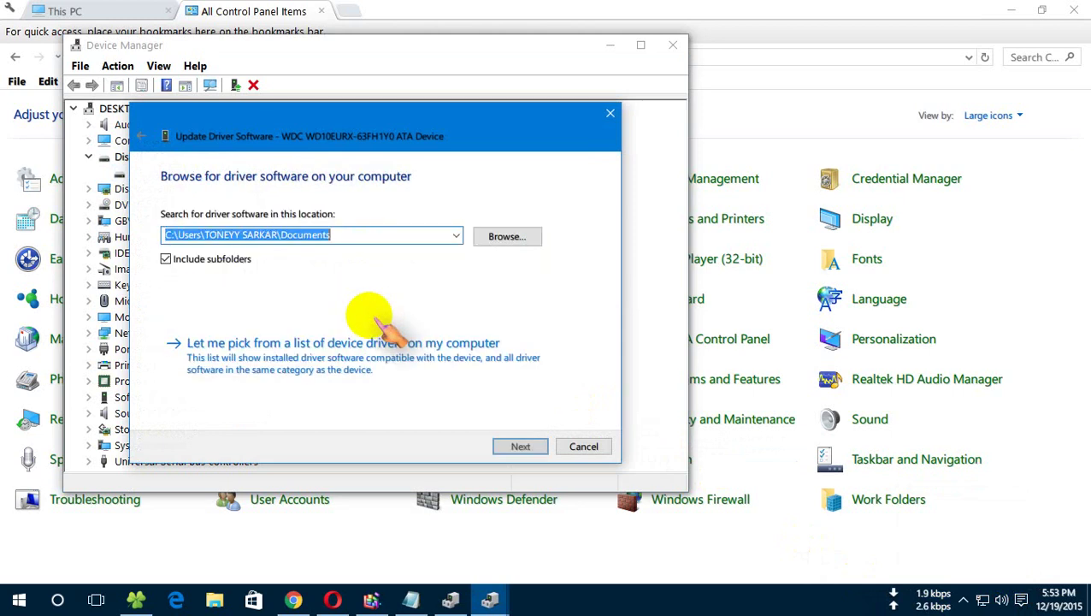
left_click(517, 448)
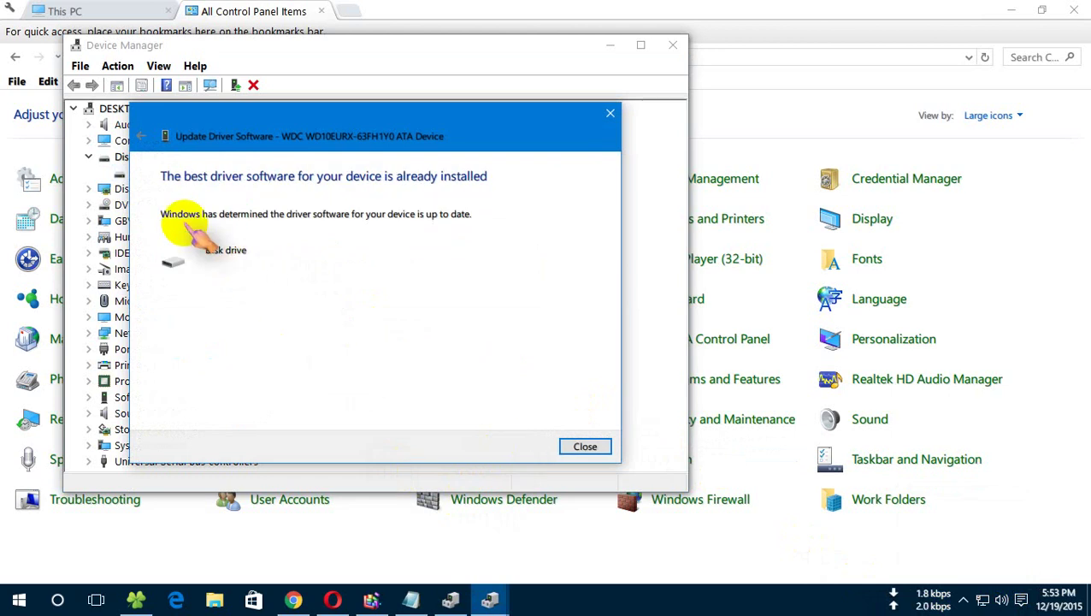